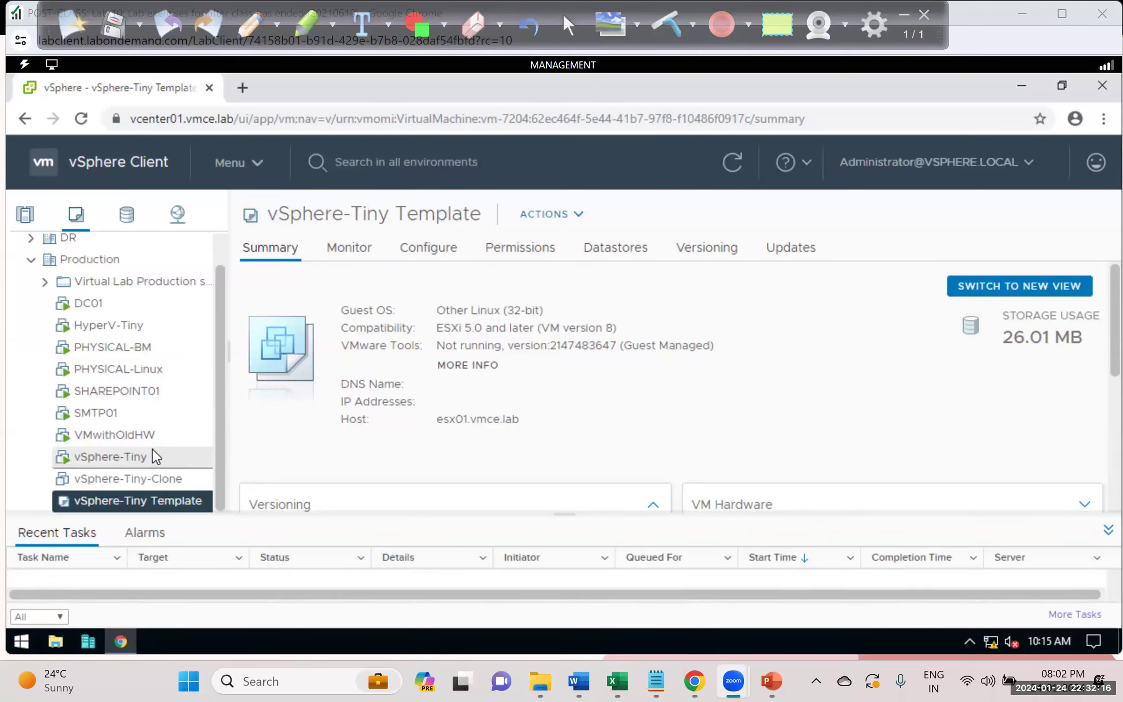
Step: Expand the Virtual Lab Production folder and look through the virtual machines in the Production datacenter
scroll(152, 449, up, 1)
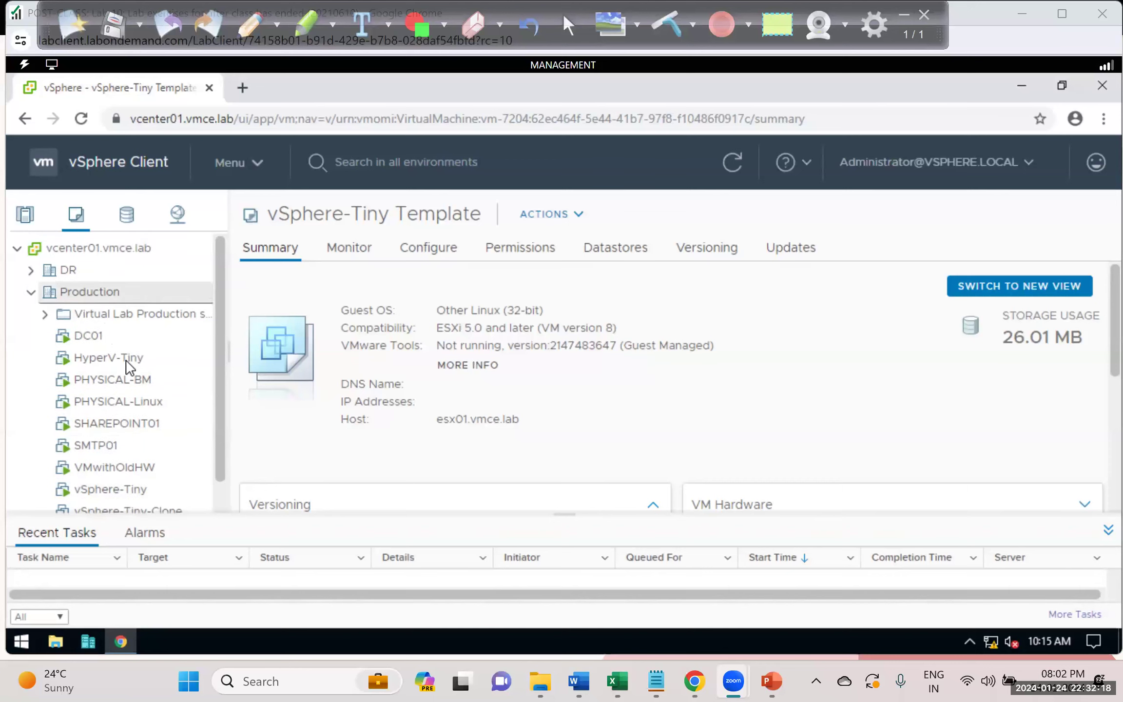
scroll(162, 446, down, 1)
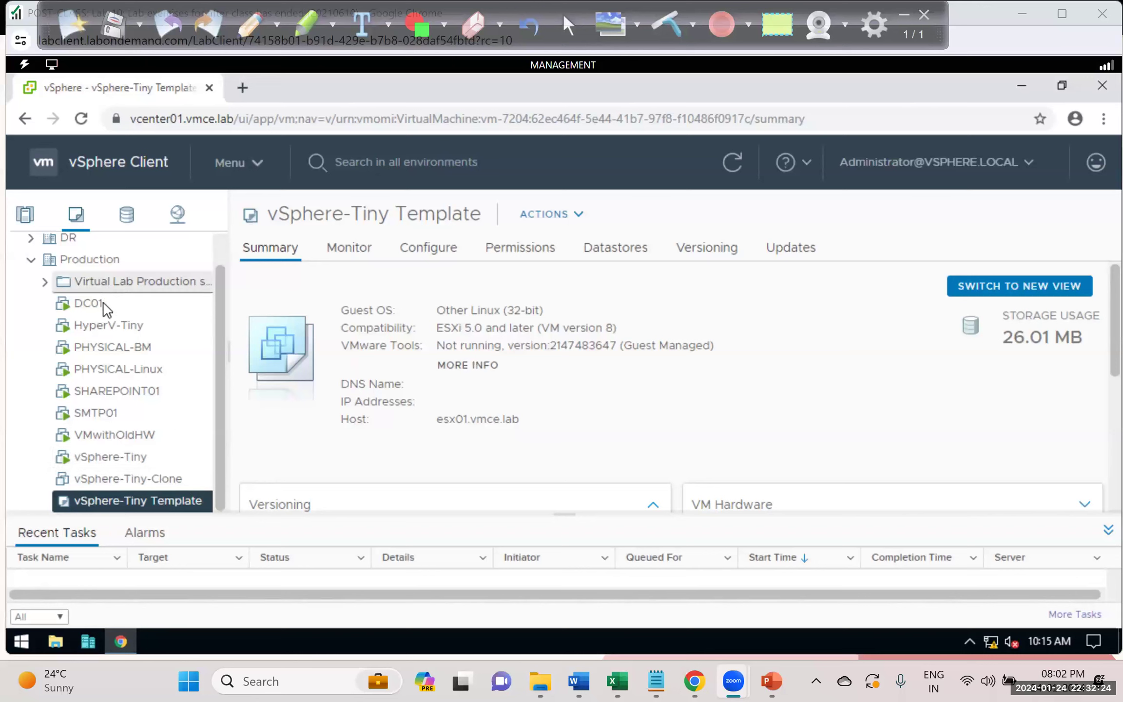
scroll(139, 358, up, 1)
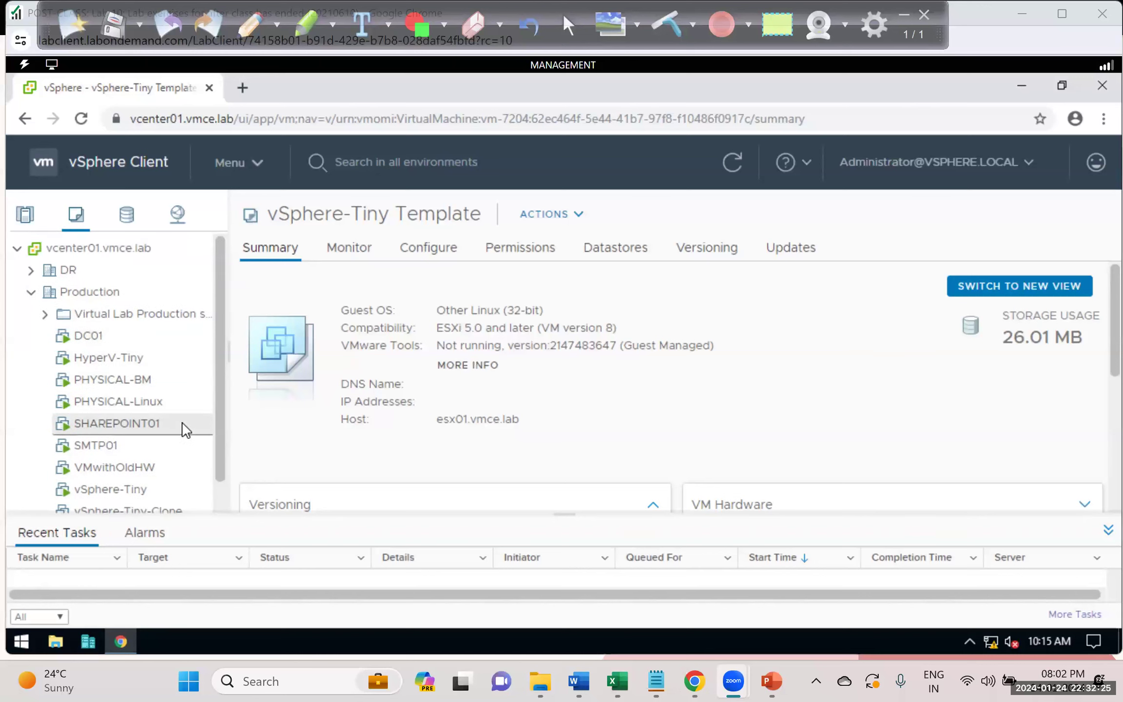
click(45, 314)
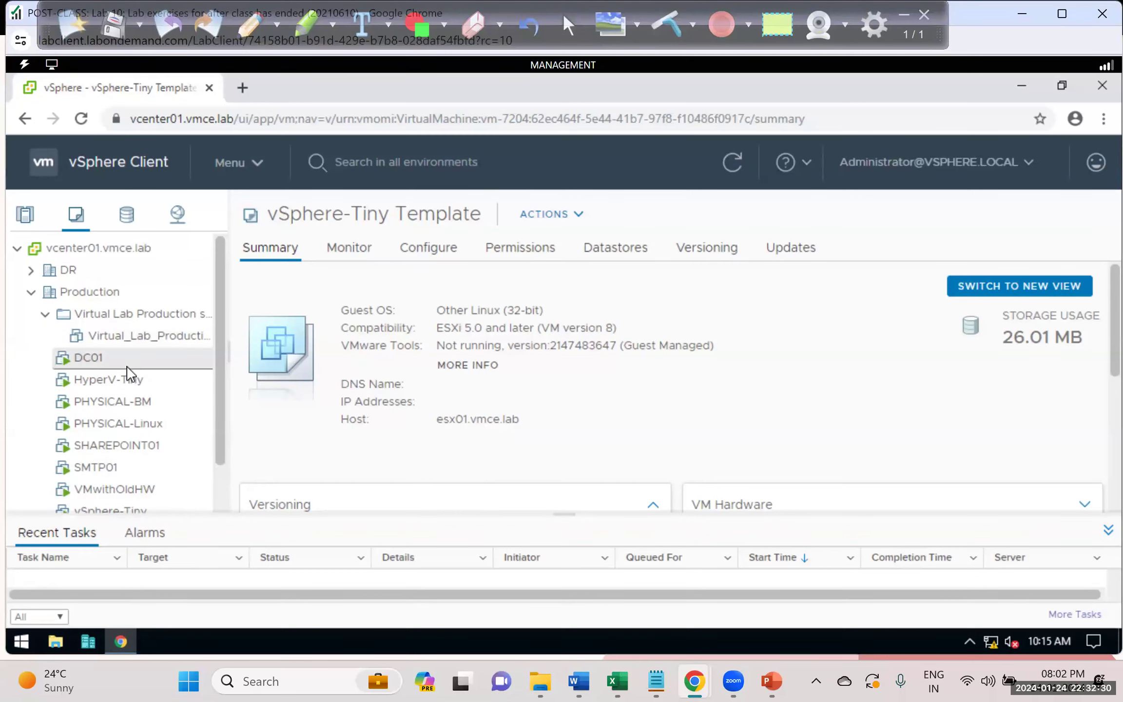
scroll(173, 461, down, 2)
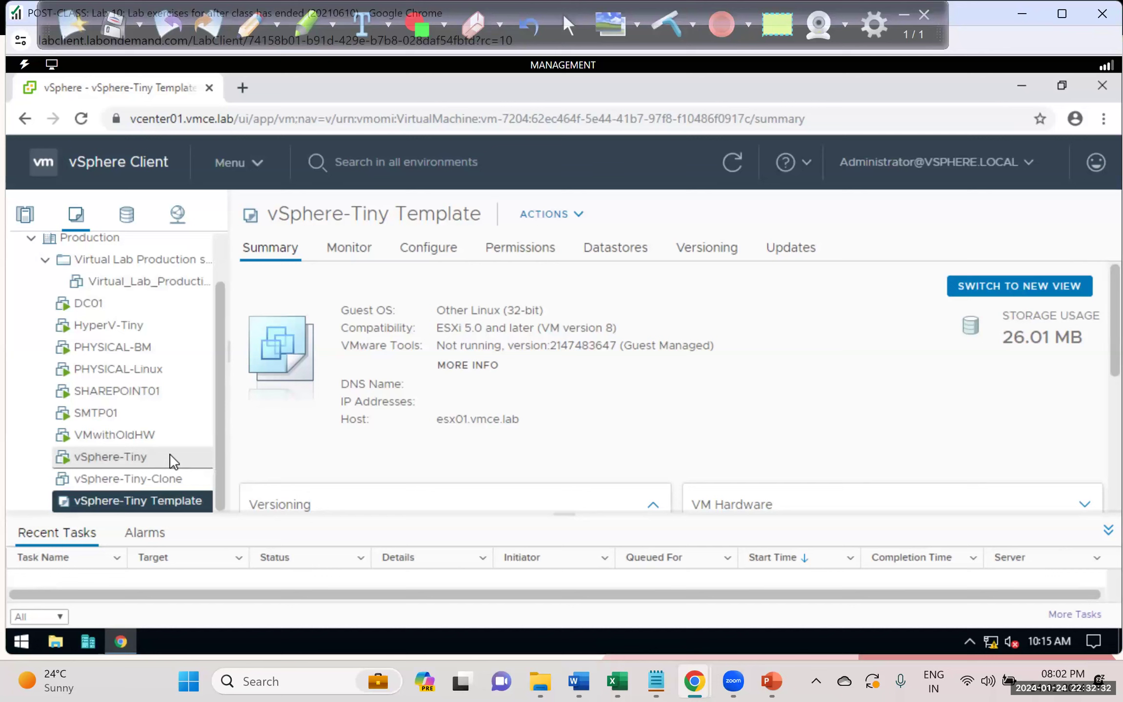
Step: Start migrating vSphere-Tiny-Clone with the migration type set to change both compute resource and storage
click(111, 476)
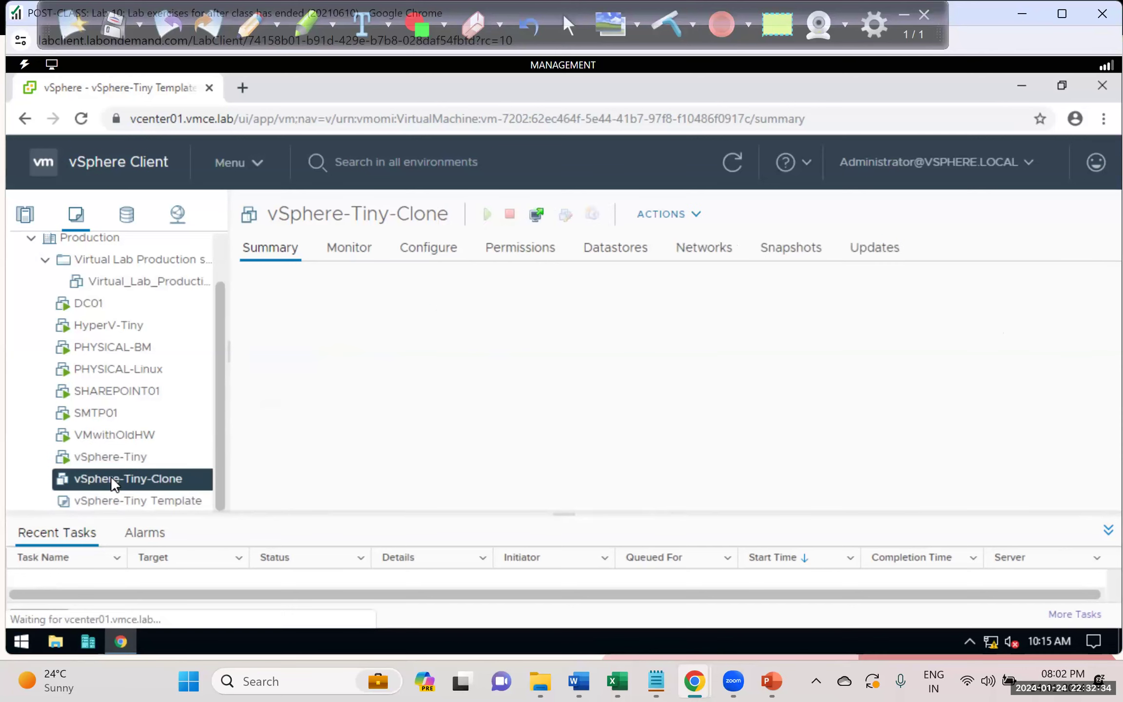
right_click(110, 476)
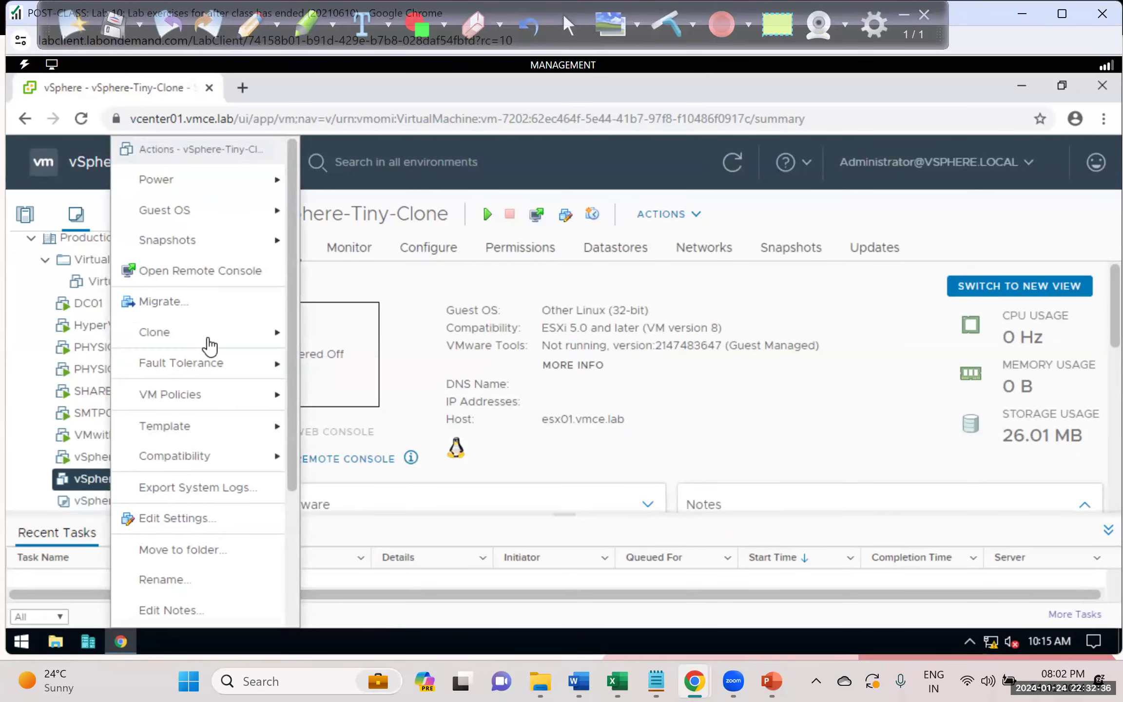
mouse_move(183, 340)
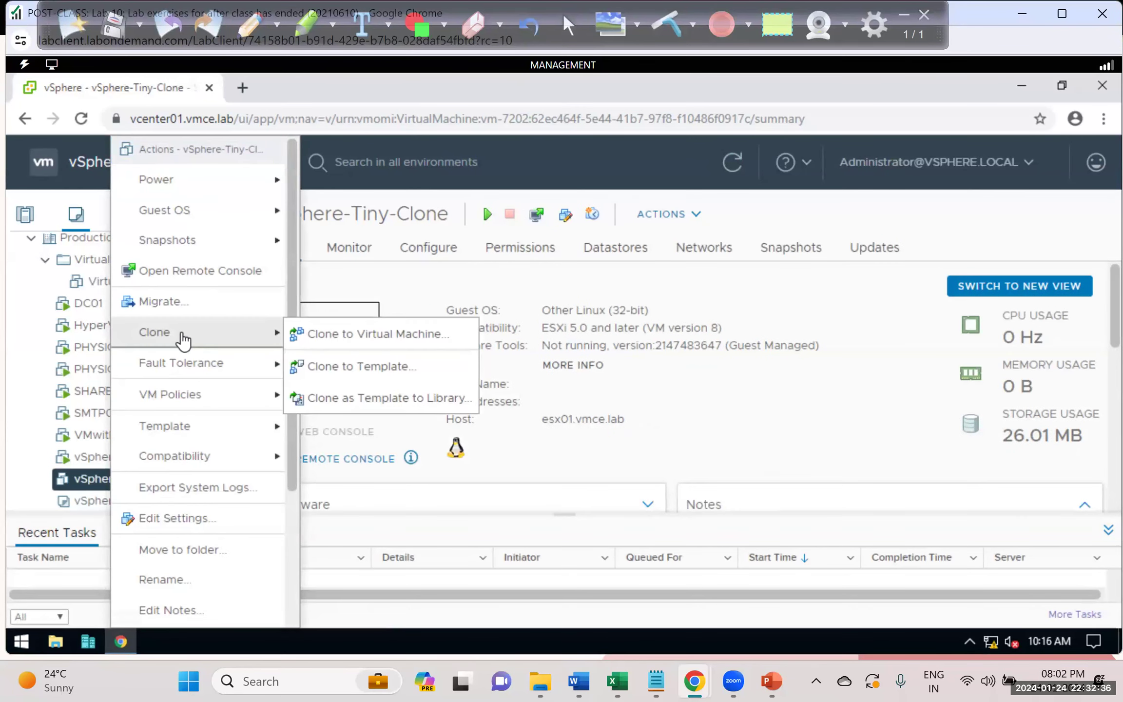
click(200, 302)
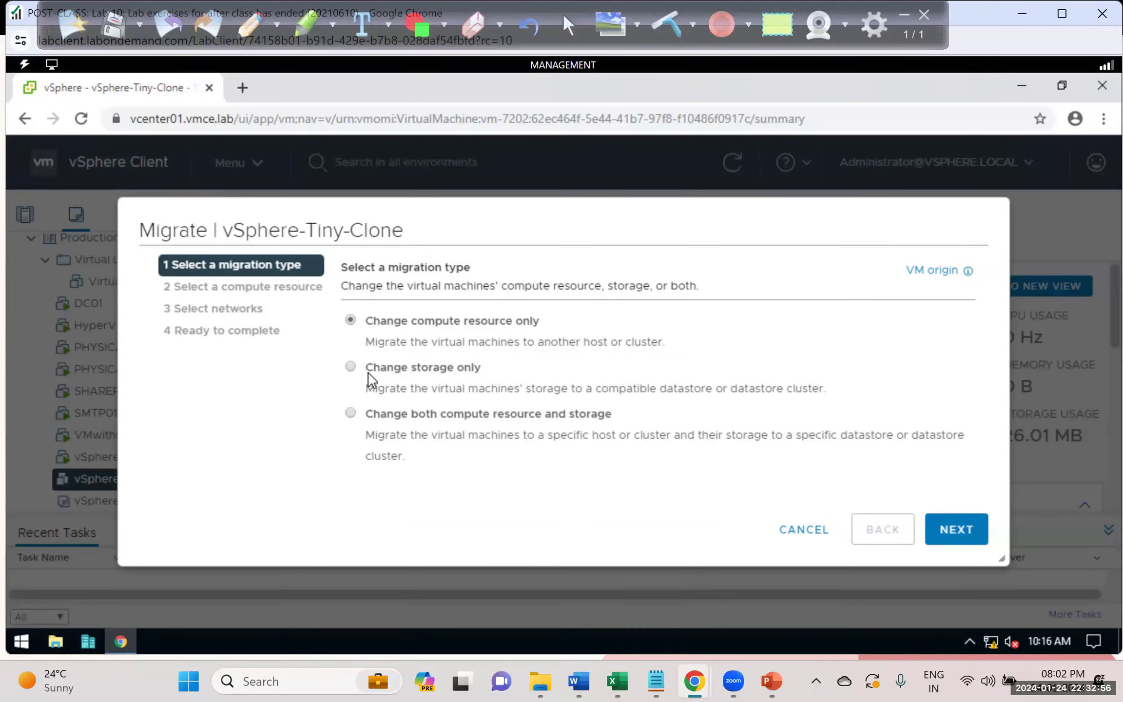
click(397, 369)
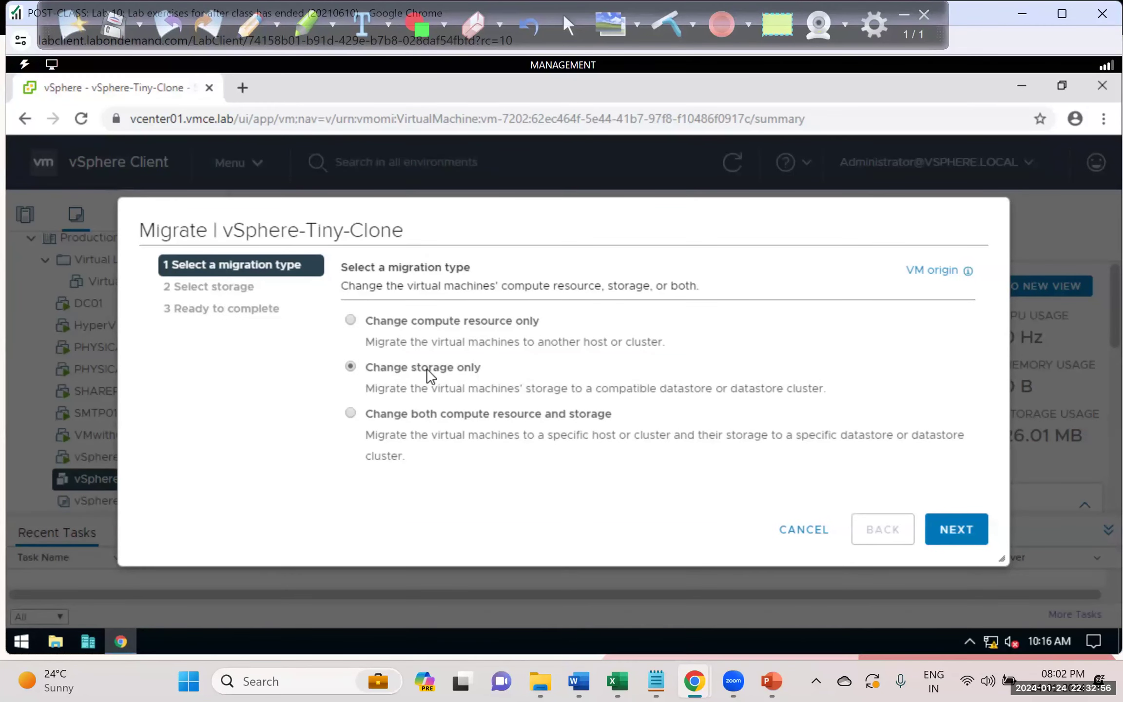
click(406, 417)
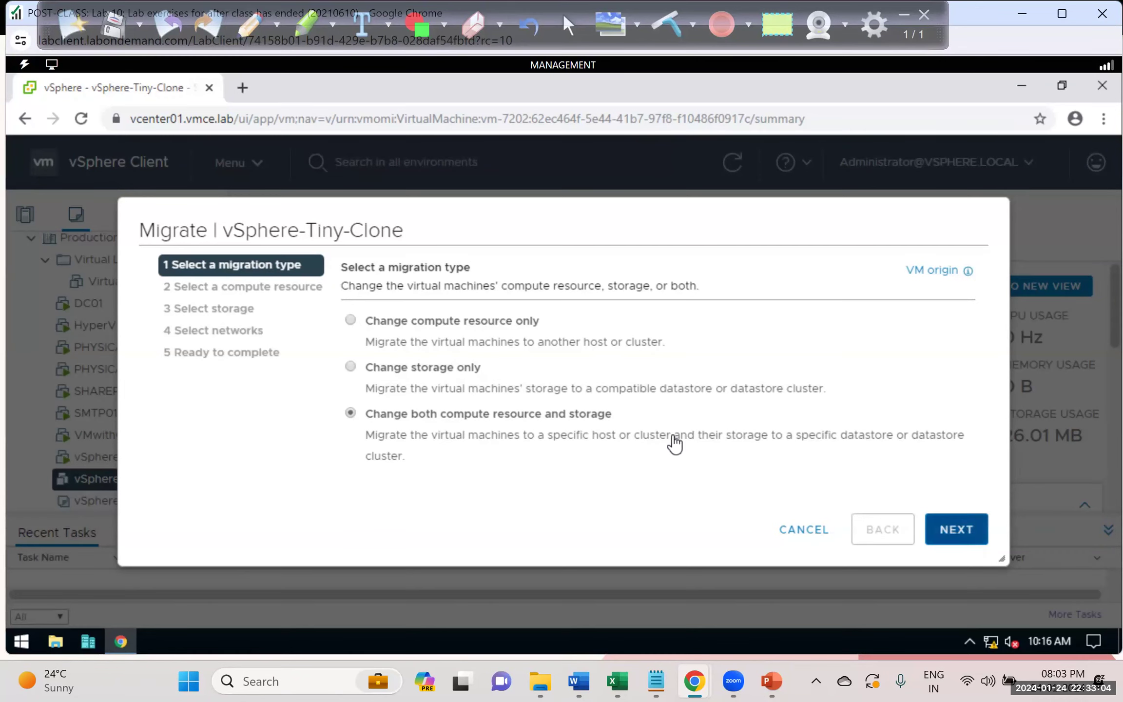
click(979, 526)
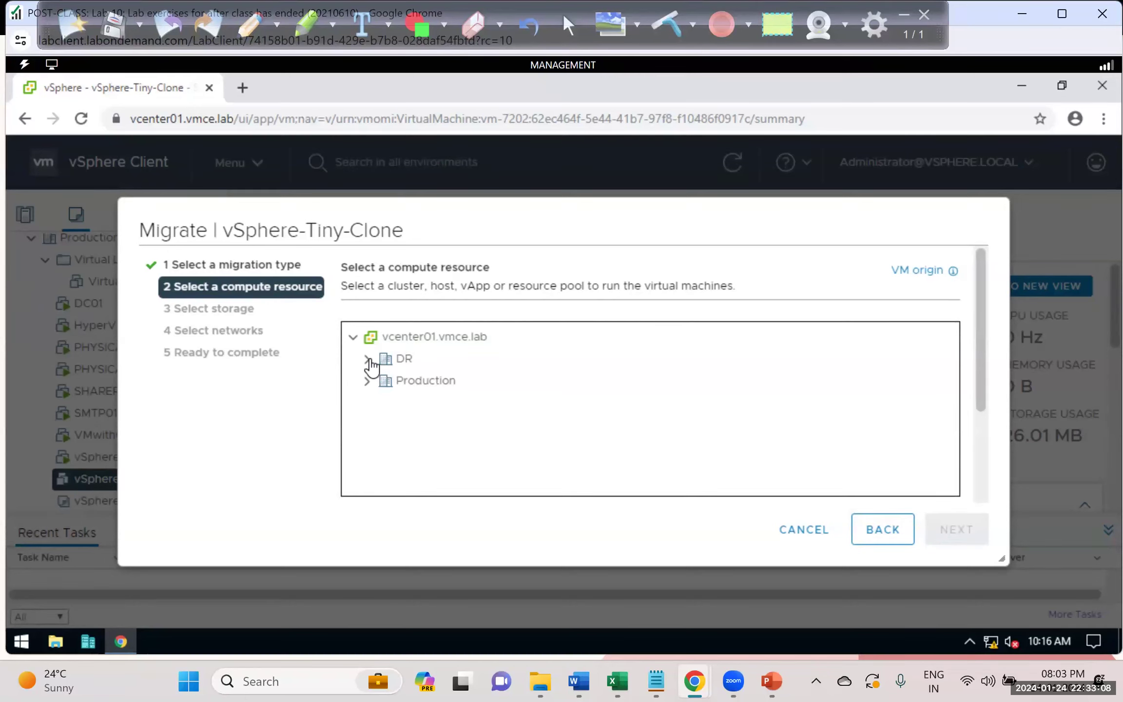
Step: Choose host esx02.vmce.lab in the DR datacenter as the compute resource and accept ESX02:Local as the storage
click(369, 361)
click(453, 383)
click(946, 531)
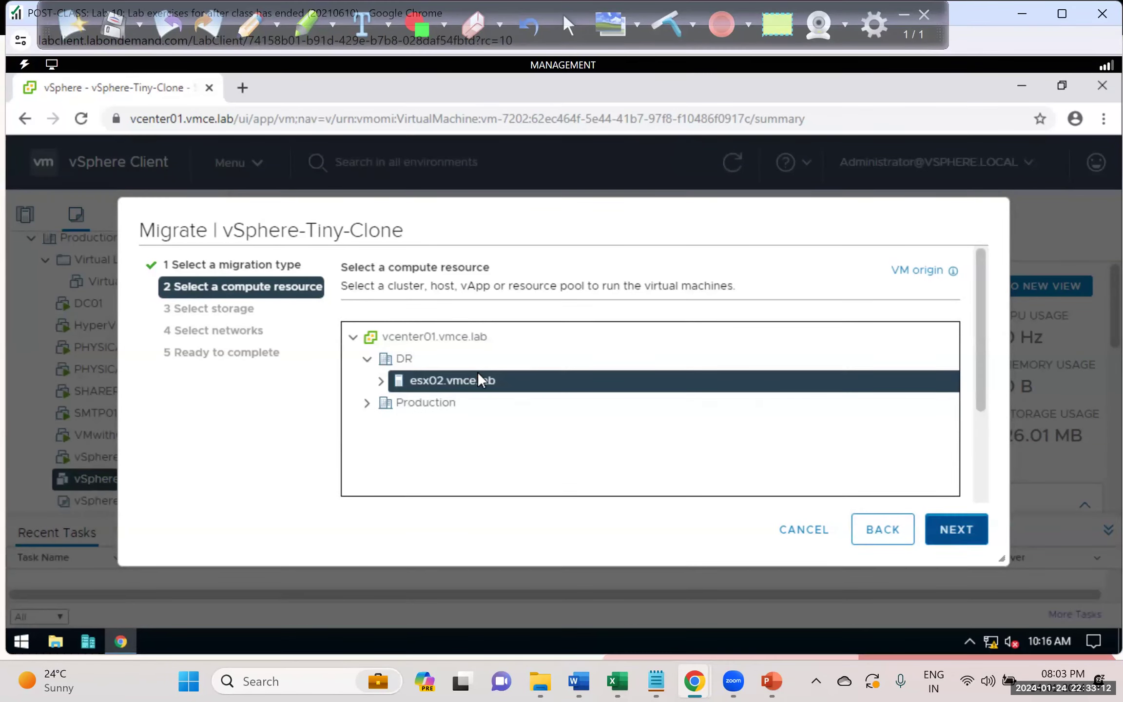
click(970, 528)
Step: Keep Production as the destination network, review the migration summary and finish the migration
scroll(546, 416, down, 3)
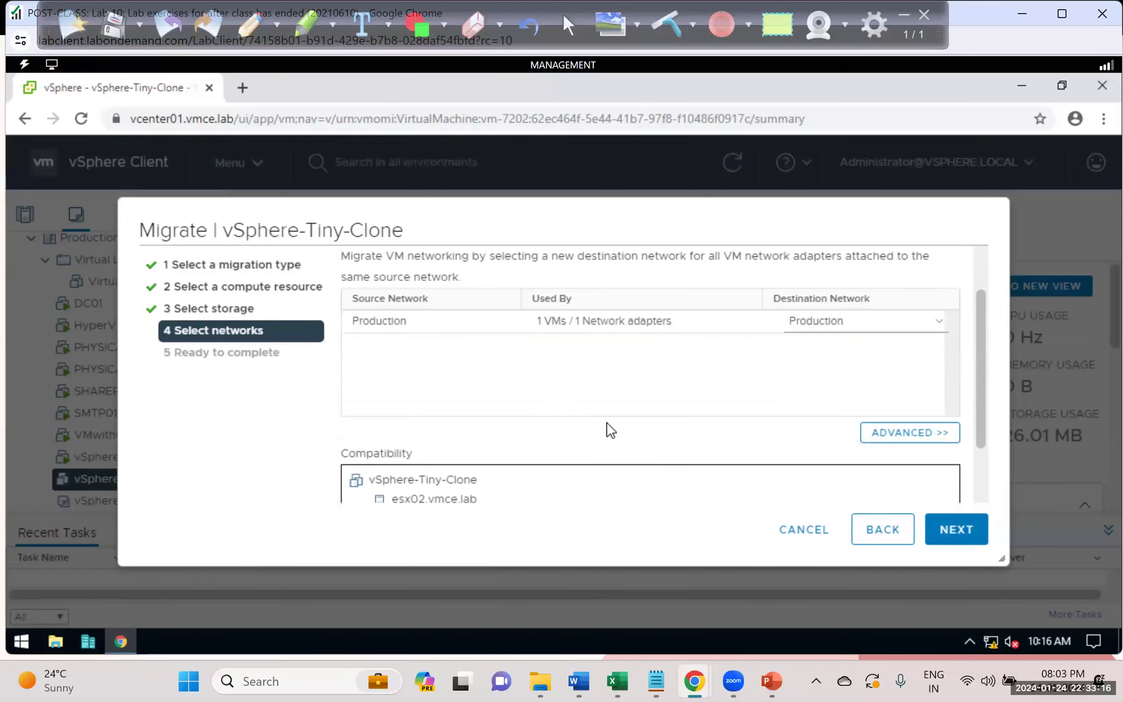
click(969, 533)
scroll(873, 501, down, 1)
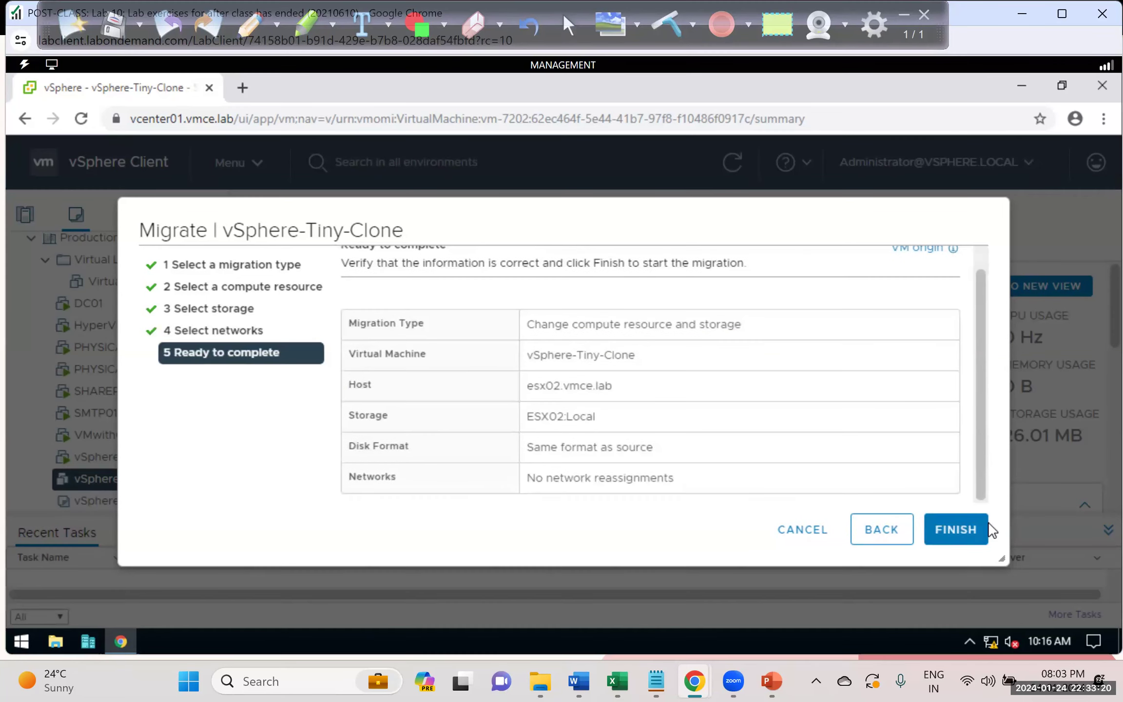
click(953, 529)
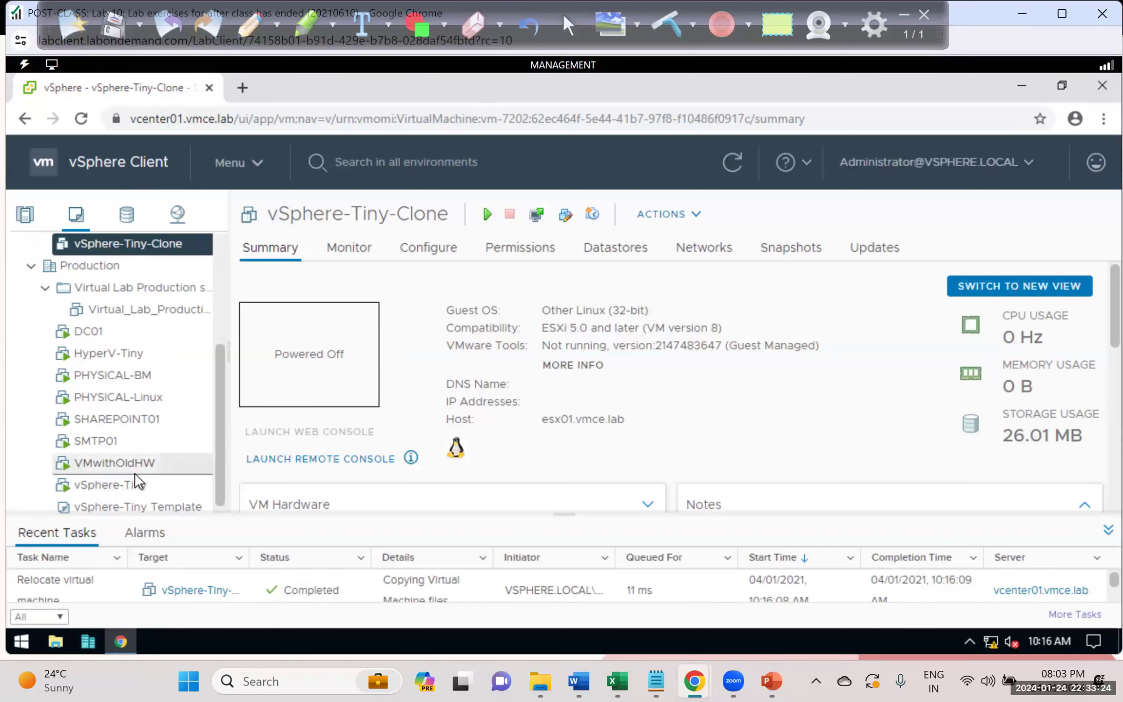
Step: Collapse the Production datacenter and check vSphere-Tiny-Clone under the DR datacenter
click(31, 266)
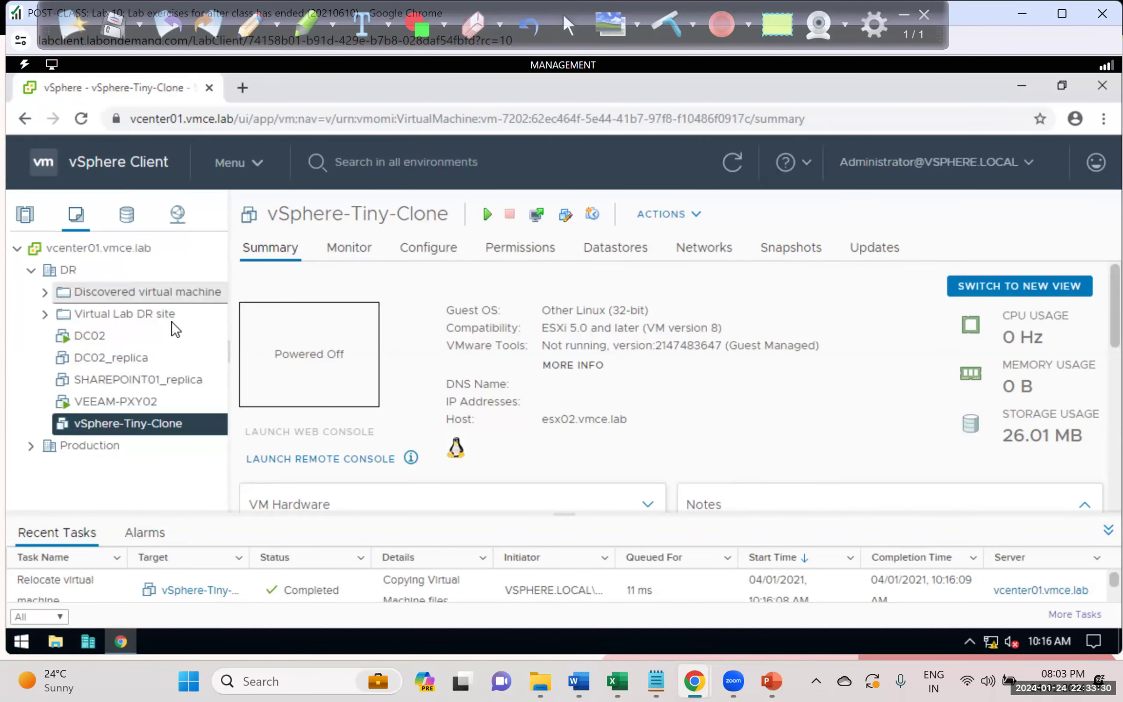
click(73, 271)
click(124, 424)
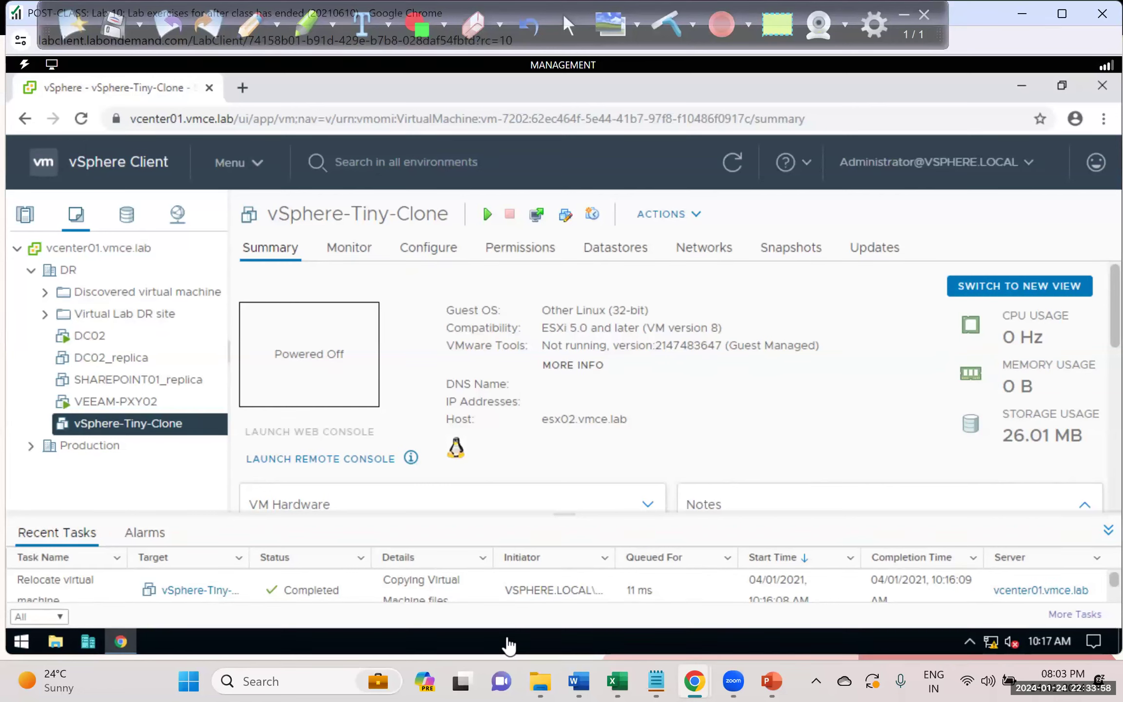
Step: Switch the annotation tool's background to the whiteboard and page through the saved drawings to the vCenter vMotion diagram on page 6
click(637, 26)
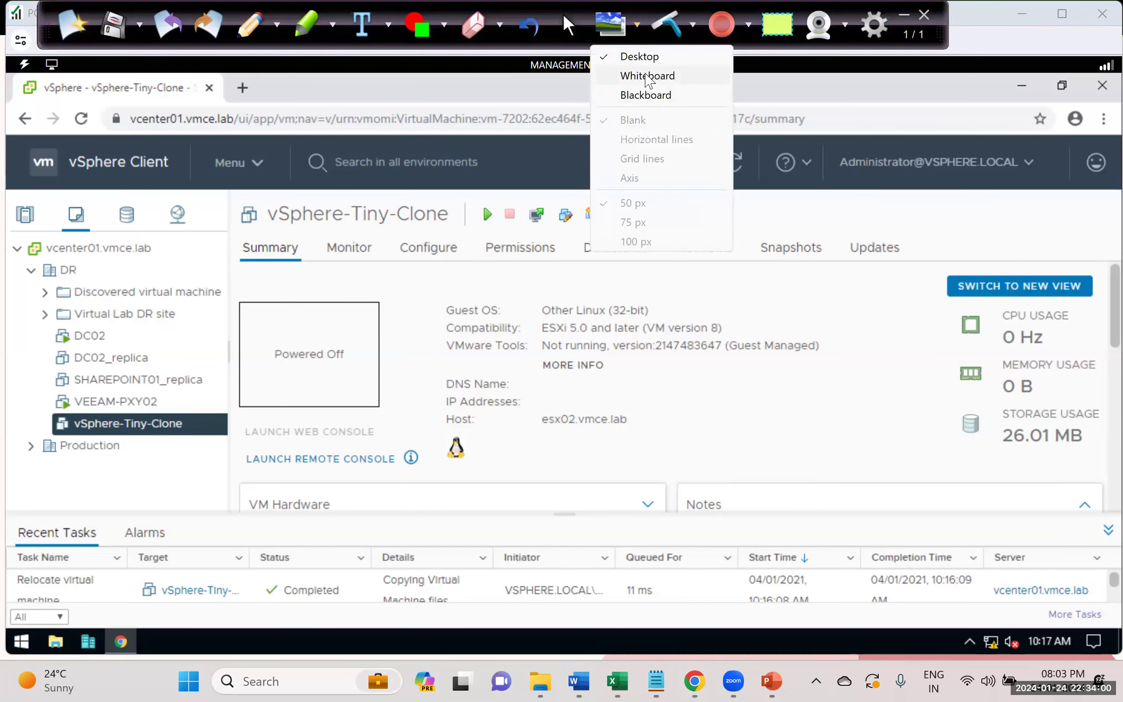
click(648, 77)
click(160, 30)
click(161, 30)
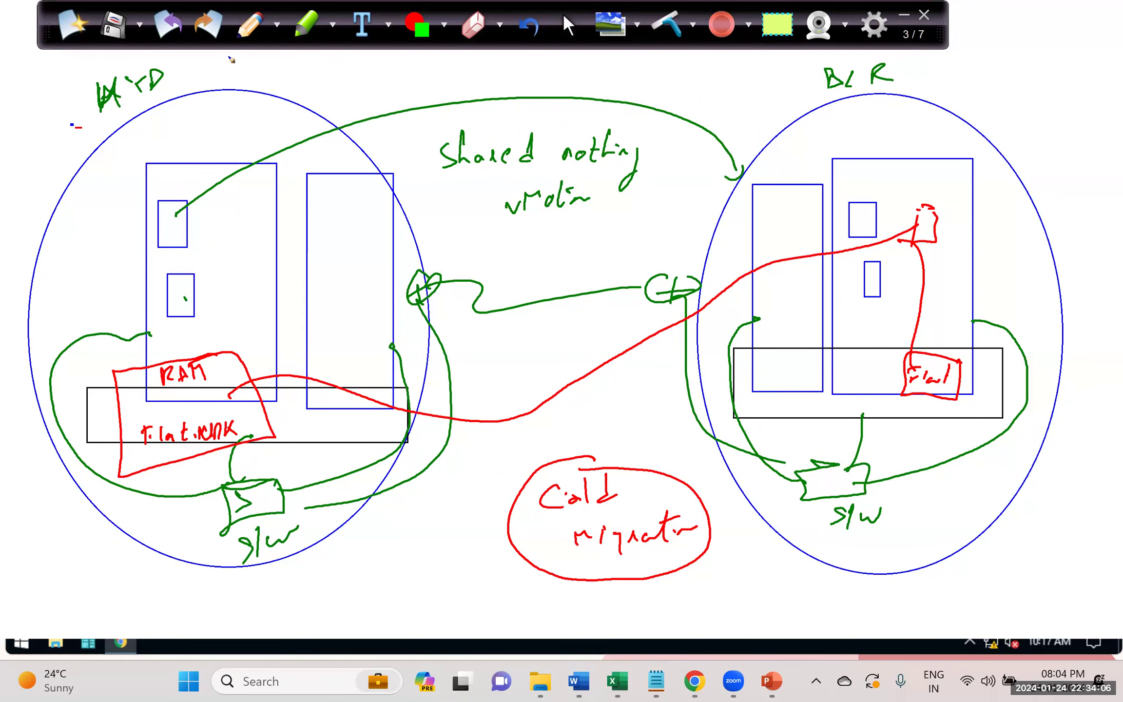
click(209, 25)
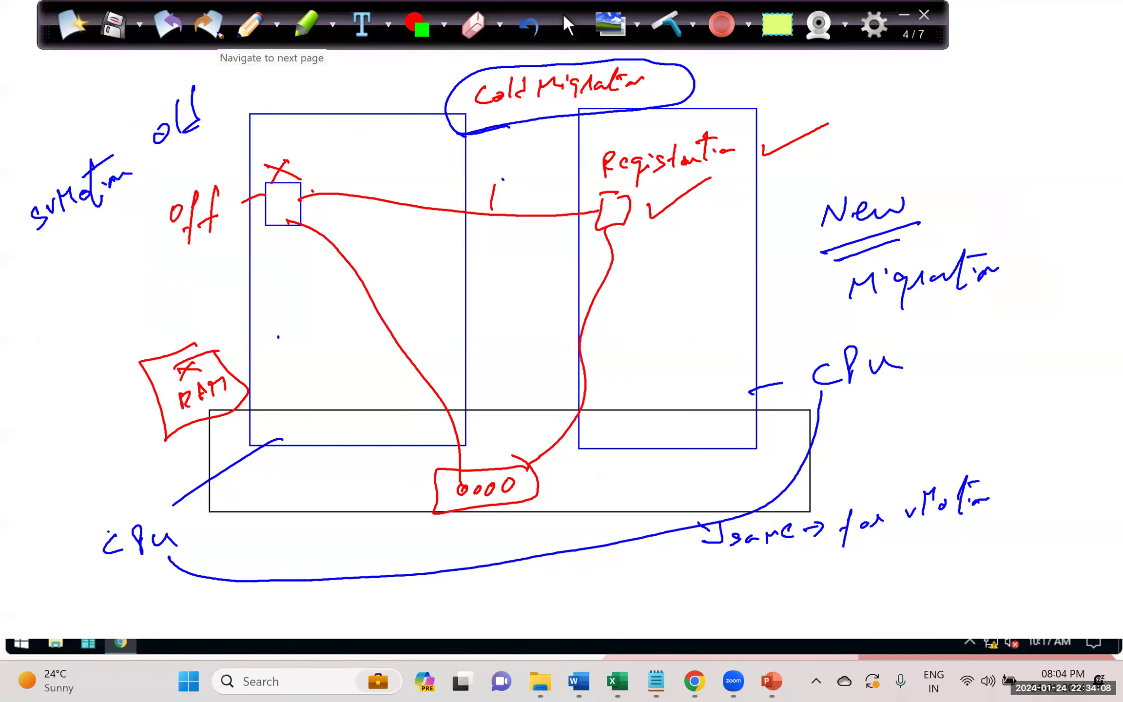
double_click(209, 25)
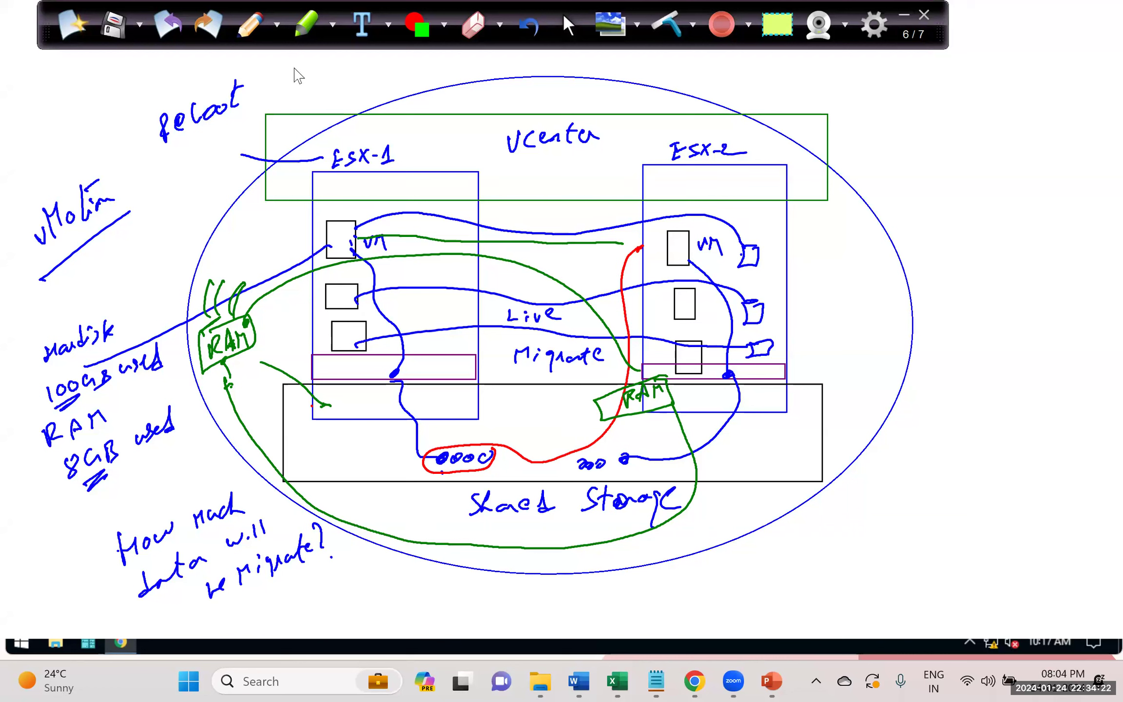
Step: With the pen, write 30% above the second host's load arrow and draw a curve from the first host's VM to the second host
click(249, 27)
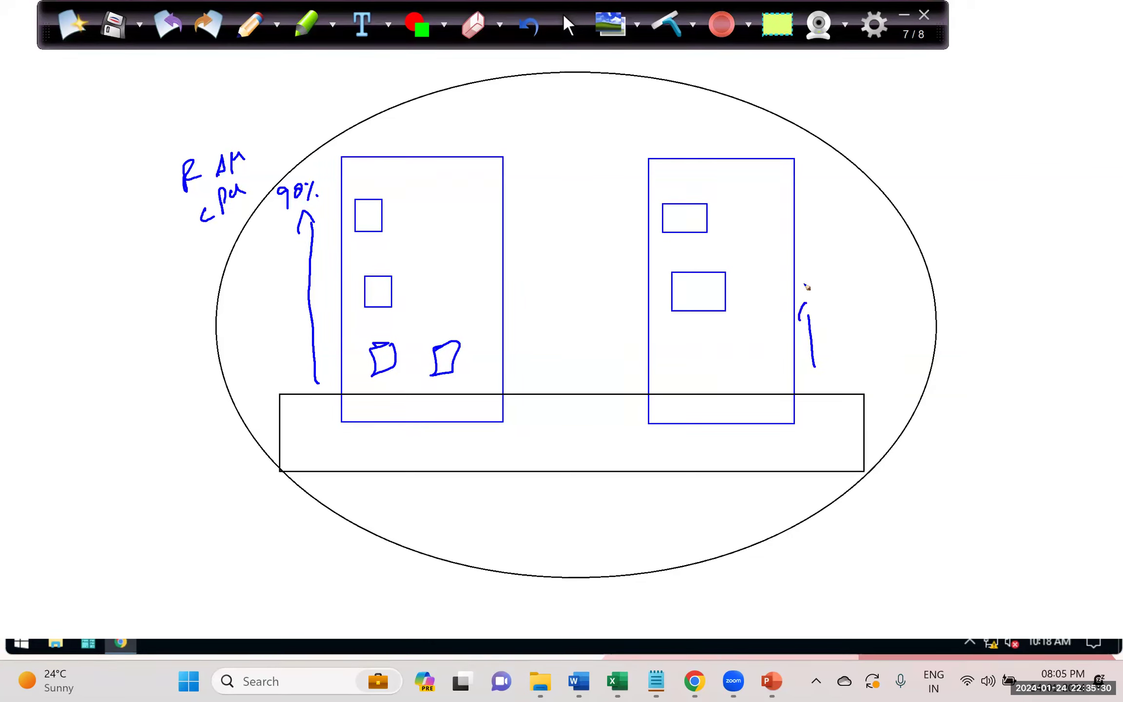
drag(851, 268, 832, 295)
drag(836, 270, 849, 288)
mouse_move(455, 363)
mouse_down()
mouse_move(459, 348)
mouse_move(505, 326)
mouse_move(638, 337)
mouse_move(682, 356)
mouse_up()
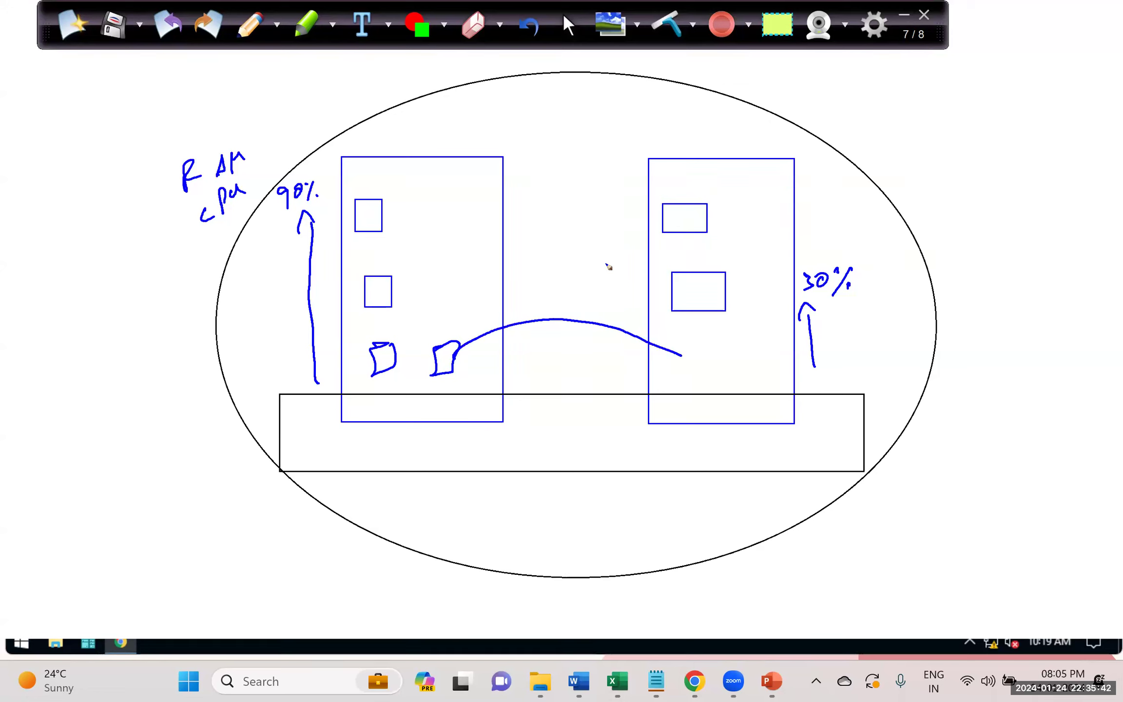
Step: Draw the migrated VM as a red box at the end of the curve inside the second host
click(277, 24)
click(273, 54)
mouse_move(695, 347)
mouse_down()
mouse_move(678, 370)
mouse_move(714, 344)
mouse_move(694, 349)
mouse_up()
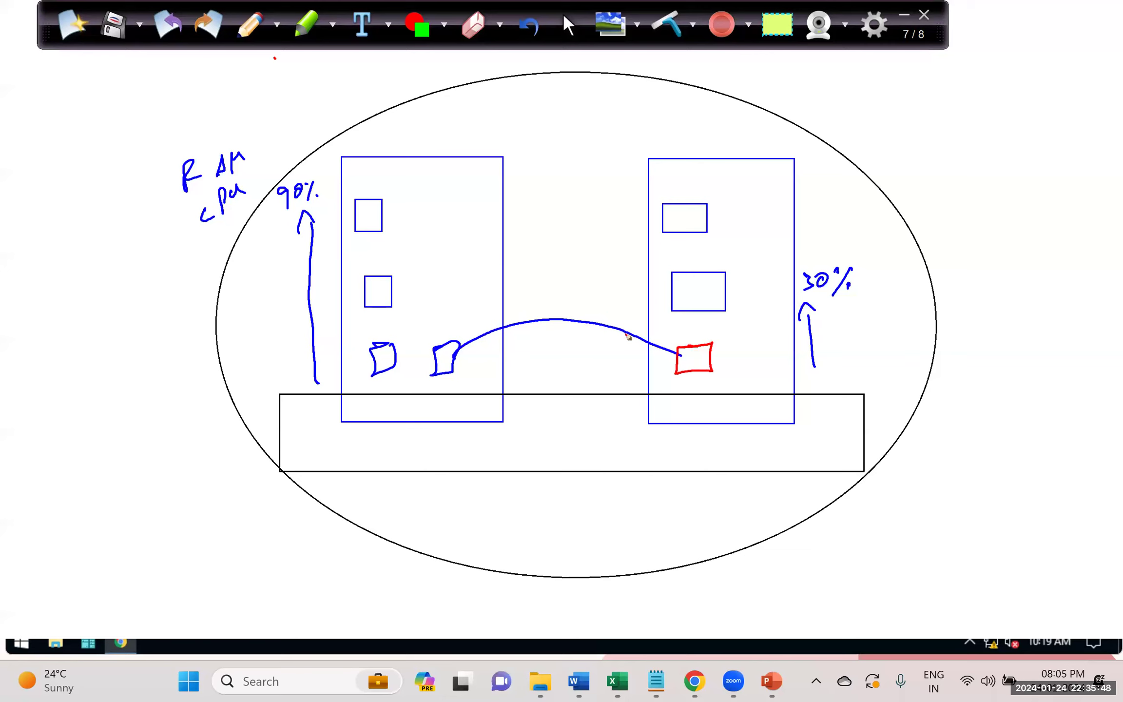
Step: Mark the new load levels in red with arrows, 70% beside the first host and 50% beside the second host
mouse_move(312, 230)
mouse_down()
mouse_move(301, 222)
mouse_move(288, 274)
mouse_move(256, 298)
mouse_move(277, 305)
mouse_up()
drag(276, 292, 284, 302)
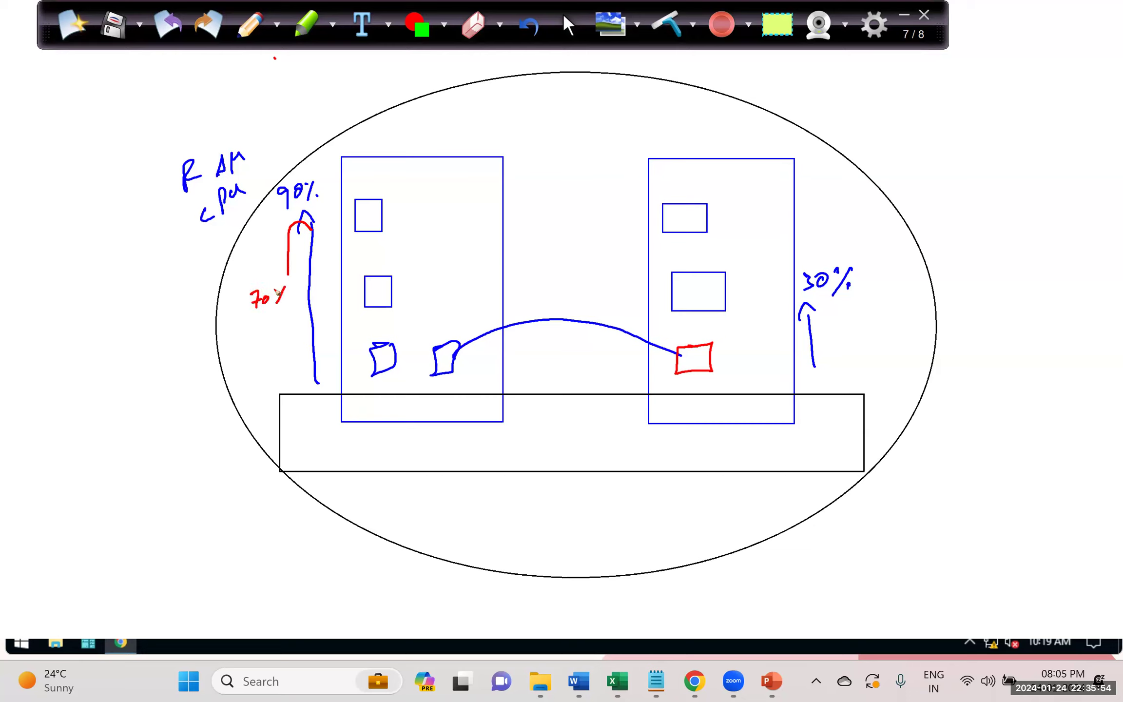
mouse_move(805, 269)
mouse_down()
mouse_move(804, 222)
mouse_move(832, 211)
mouse_up()
click(847, 220)
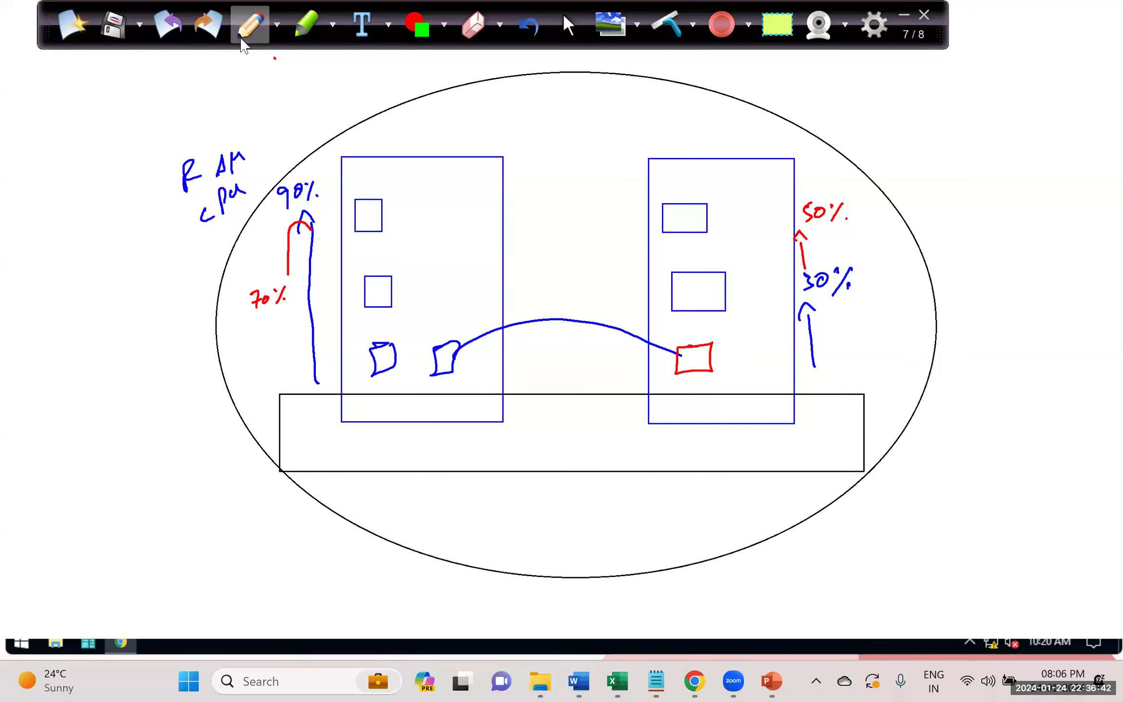
Step: Write "DRS Cluster" in blue pen outside the ellipse, near the RAM and CPU labels
click(276, 24)
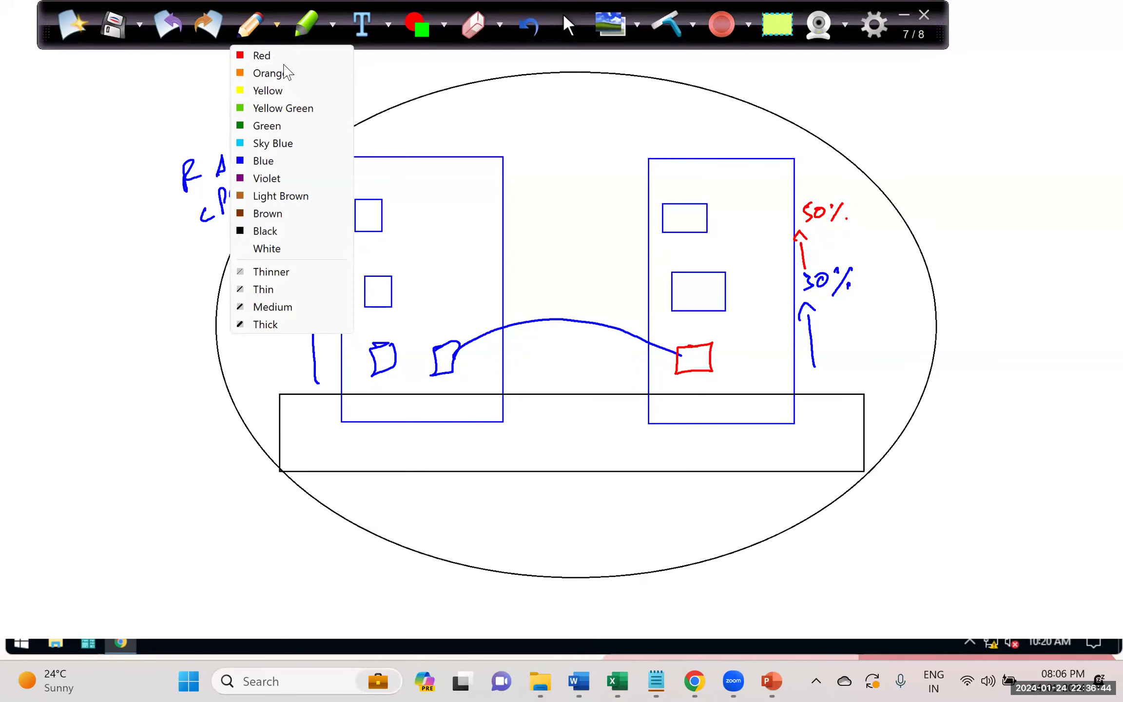
click(274, 161)
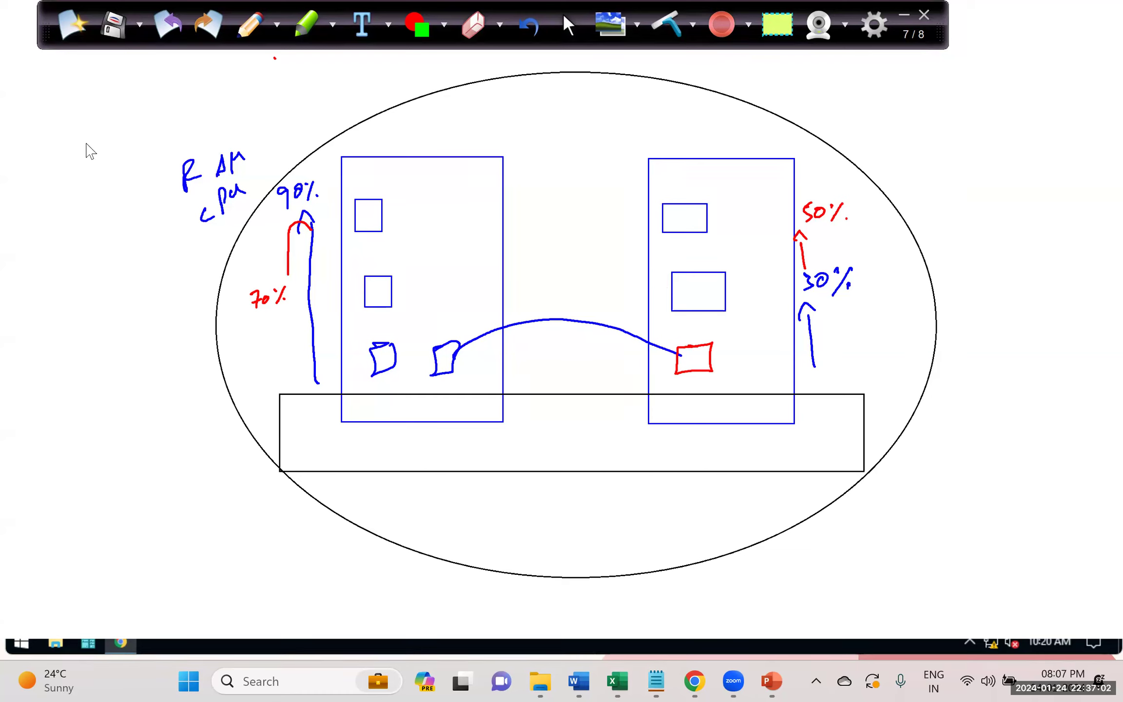
mouse_move(55, 134)
mouse_down()
mouse_move(70, 148)
mouse_move(125, 104)
mouse_move(131, 119)
mouse_up()
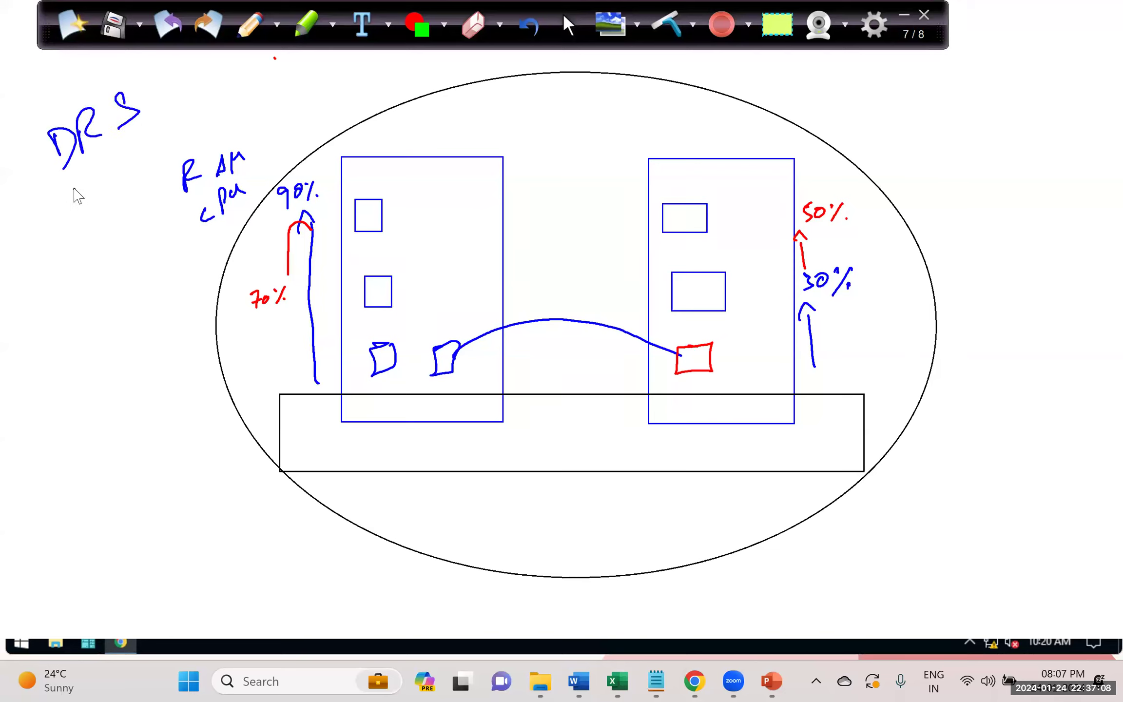
mouse_move(85, 193)
mouse_down()
mouse_move(75, 216)
mouse_move(90, 204)
mouse_up()
mouse_move(101, 196)
mouse_down()
mouse_move(95, 177)
mouse_move(171, 150)
mouse_up()
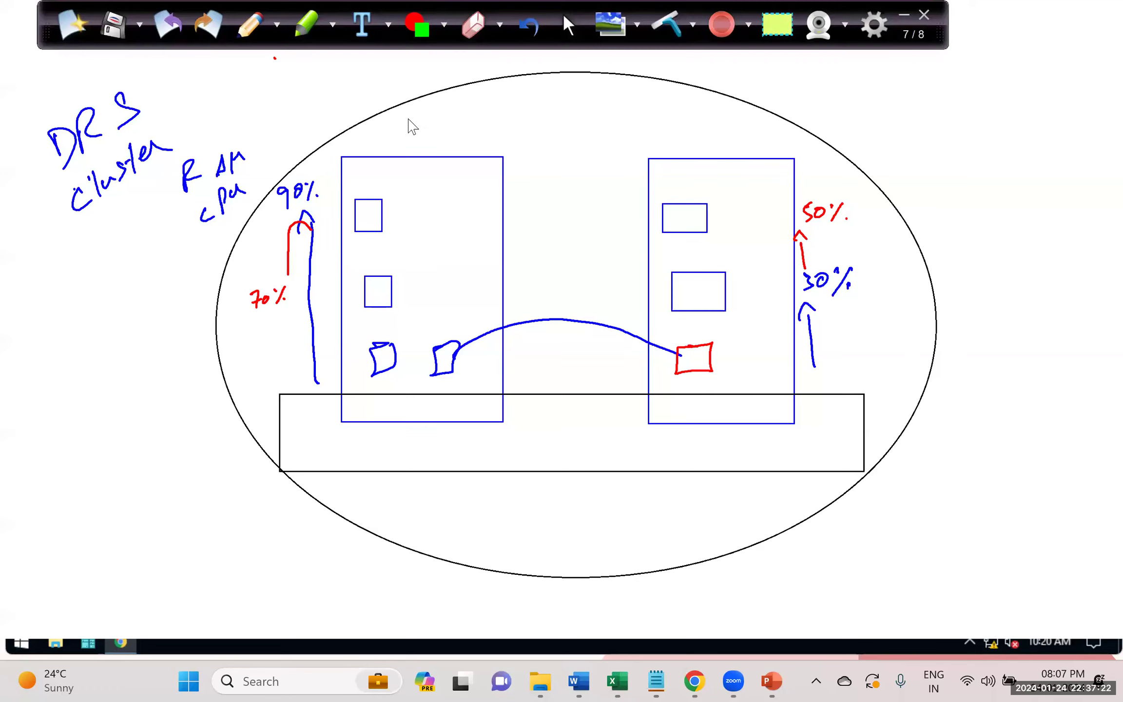
Step: Draw a wide green rectangle spanning the upper parts of both host boxes
click(443, 25)
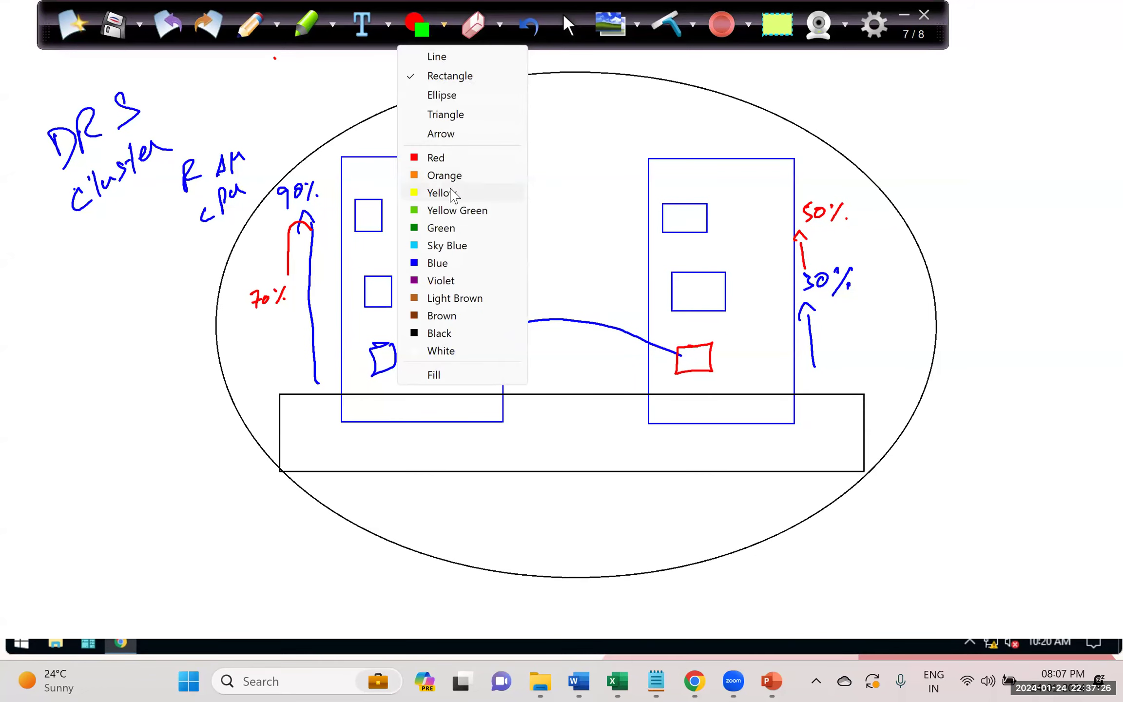
click(445, 228)
drag(317, 128, 830, 185)
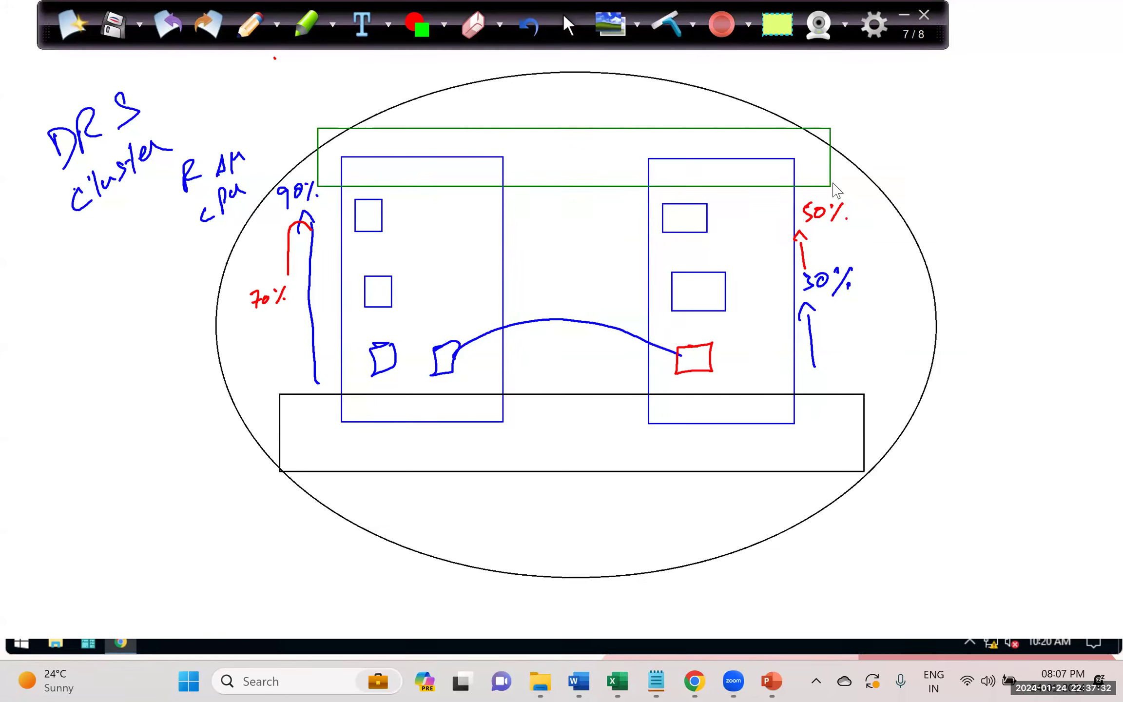
Step: Write "DRS cluster" in blue pen above the green rectangle and mark a dot in the first host's middle VM
click(252, 27)
mouse_move(472, 103)
mouse_down()
mouse_move(481, 111)
mouse_move(471, 123)
mouse_move(503, 104)
mouse_move(511, 123)
mouse_up()
mouse_move(532, 97)
mouse_down()
mouse_move(519, 122)
mouse_move(616, 119)
mouse_up()
mouse_move(627, 97)
mouse_down()
mouse_move(624, 119)
mouse_move(632, 103)
mouse_up()
drag(635, 113, 661, 106)
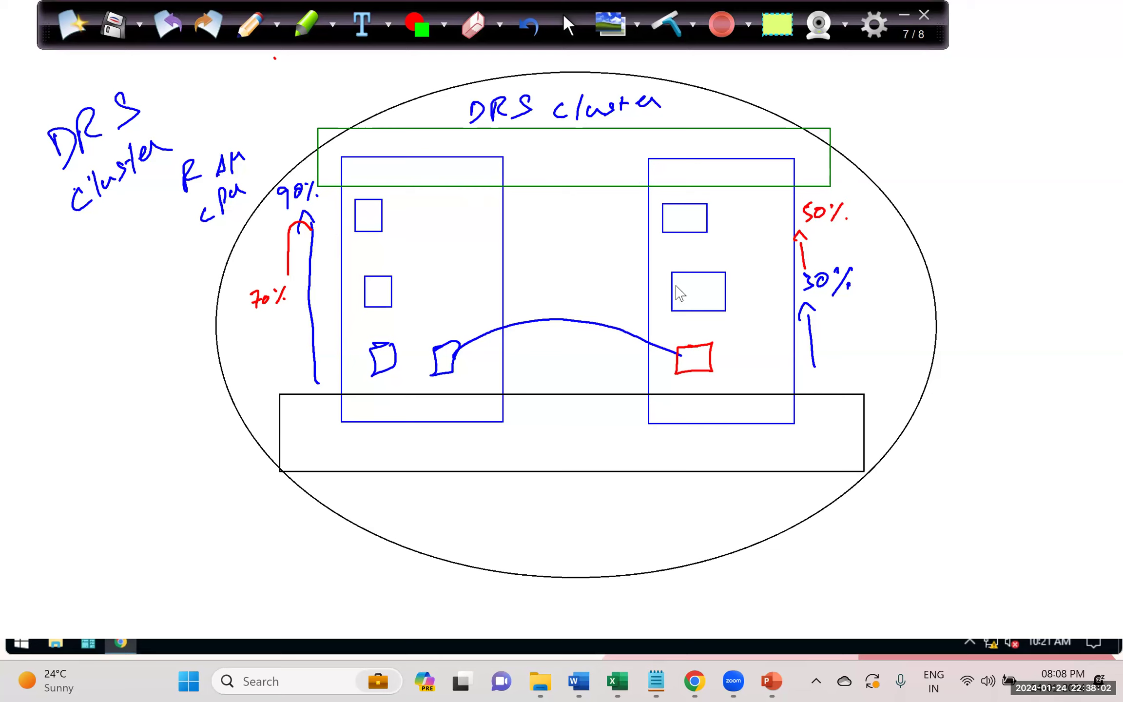
click(388, 300)
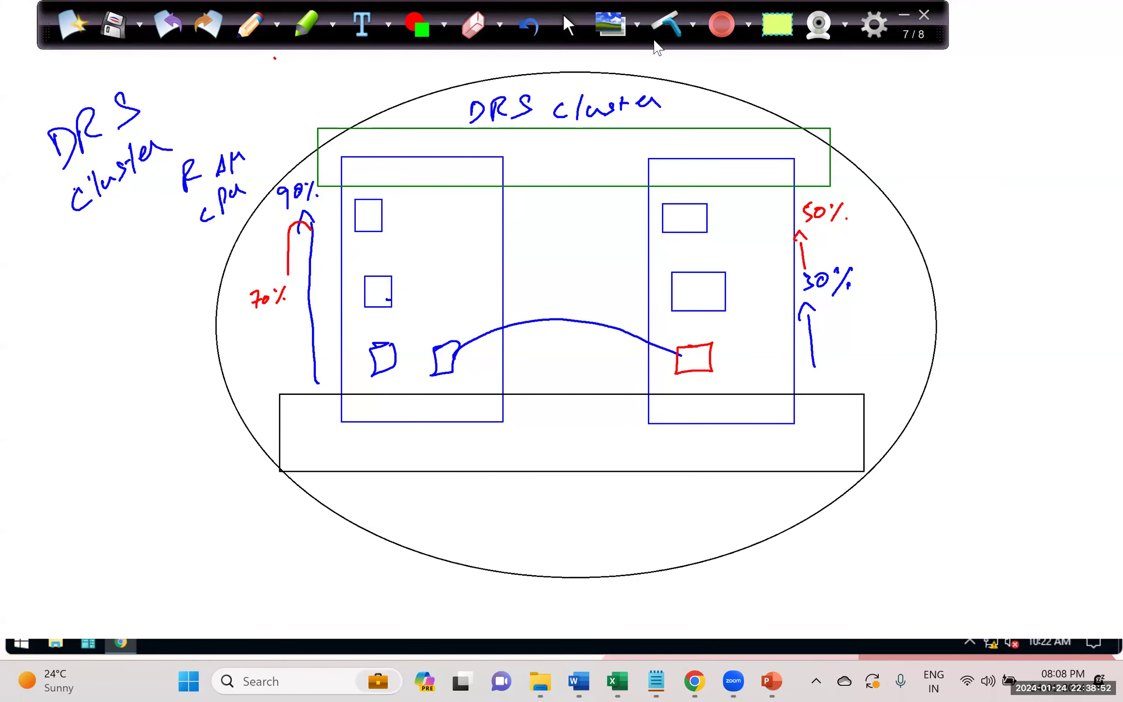
Step: Hide the whiteboard, return to the vSphere Client and switch the inventory to the Hosts and Clusters view
click(637, 24)
click(640, 57)
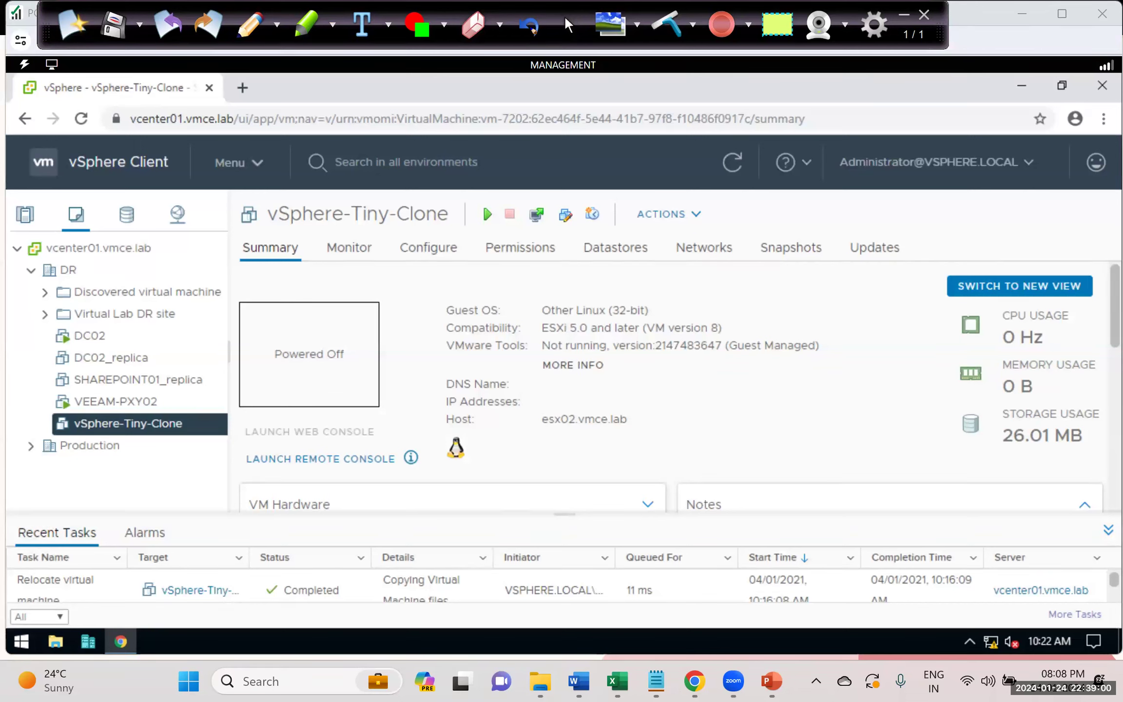
click(567, 23)
click(81, 272)
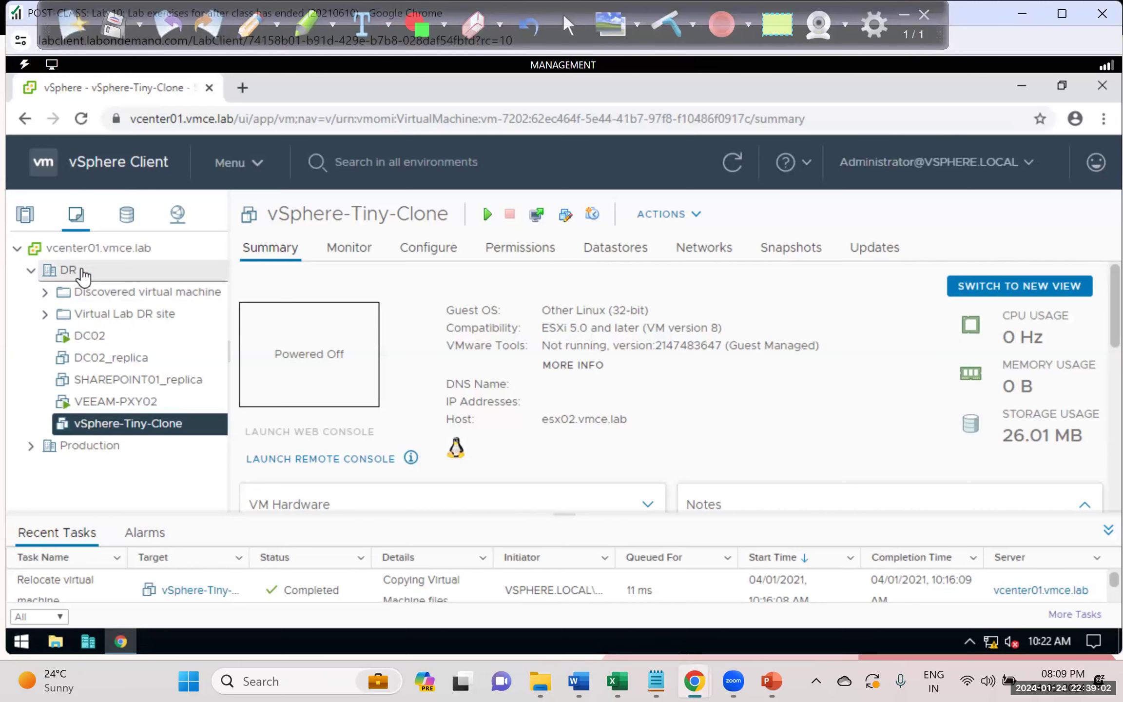
click(270, 169)
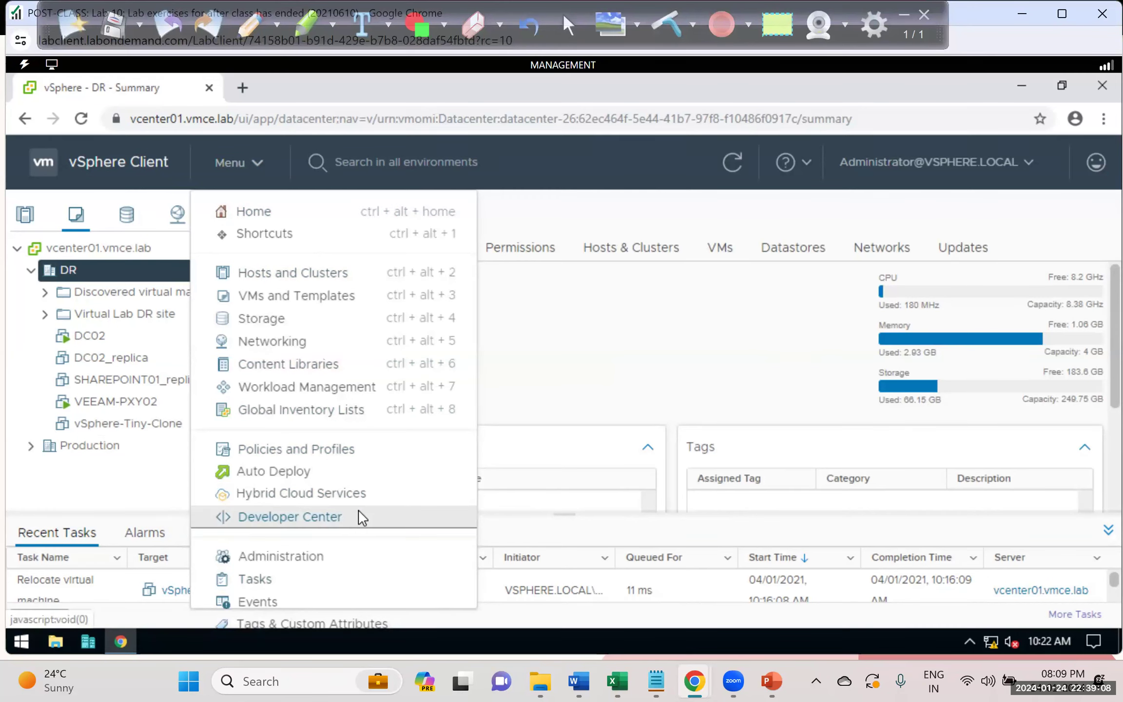
key(Up)
key(Up)
key(Up)
key(Up)
key(Return)
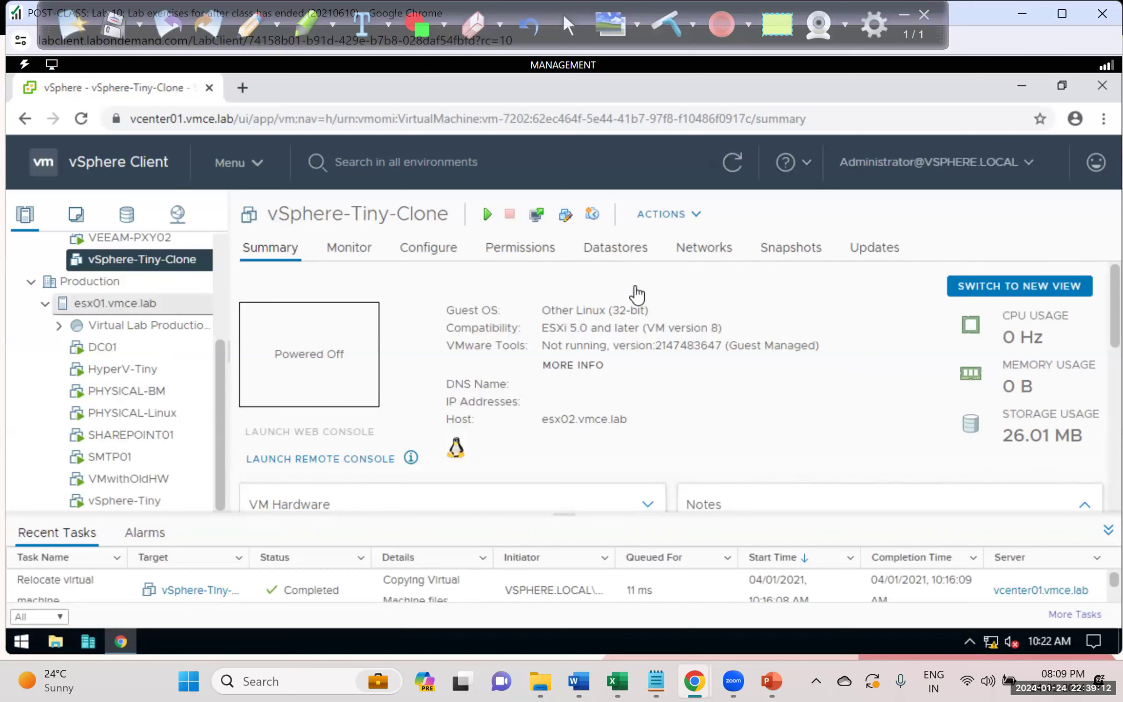
Step: Look through the available actions for the esx01.vmce.lab host and the vSphere-Tiny-Clone VM
right_click(126, 310)
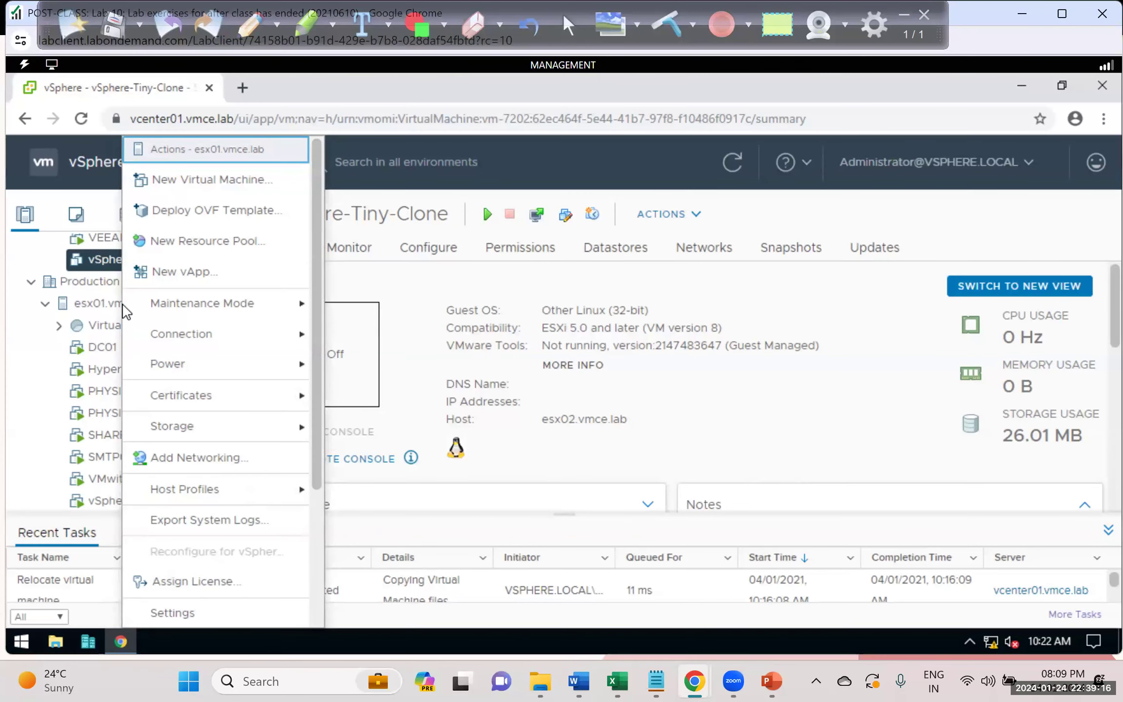
scroll(270, 488, down, 2)
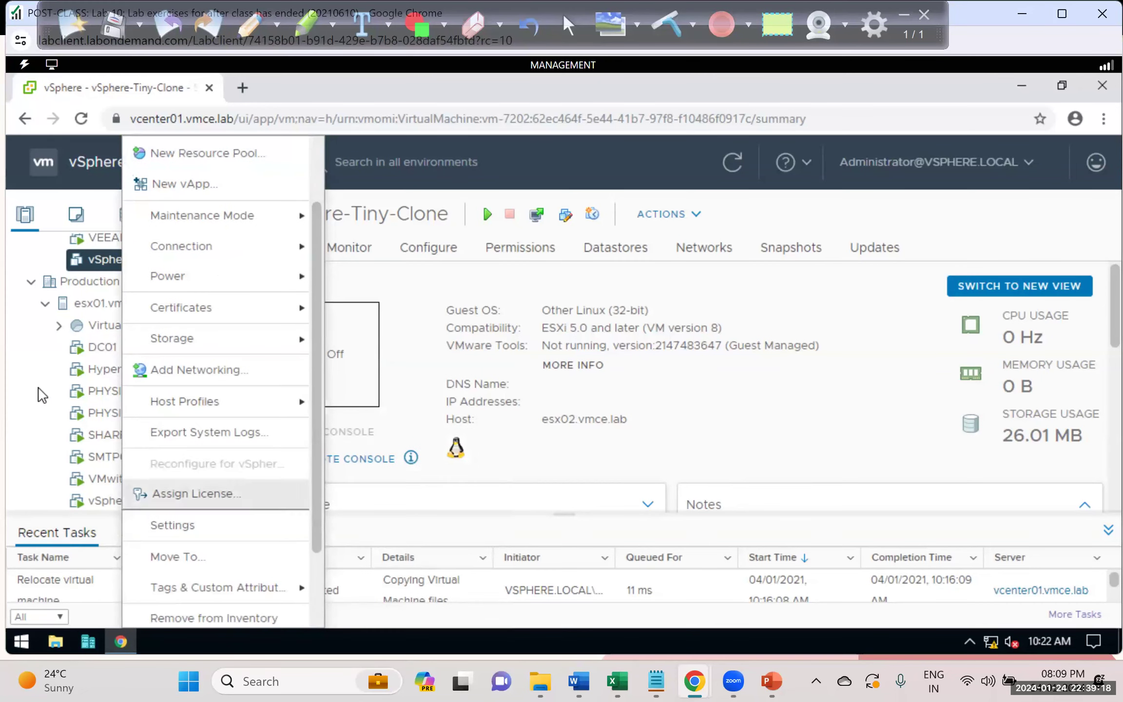
scroll(235, 501, down, 2)
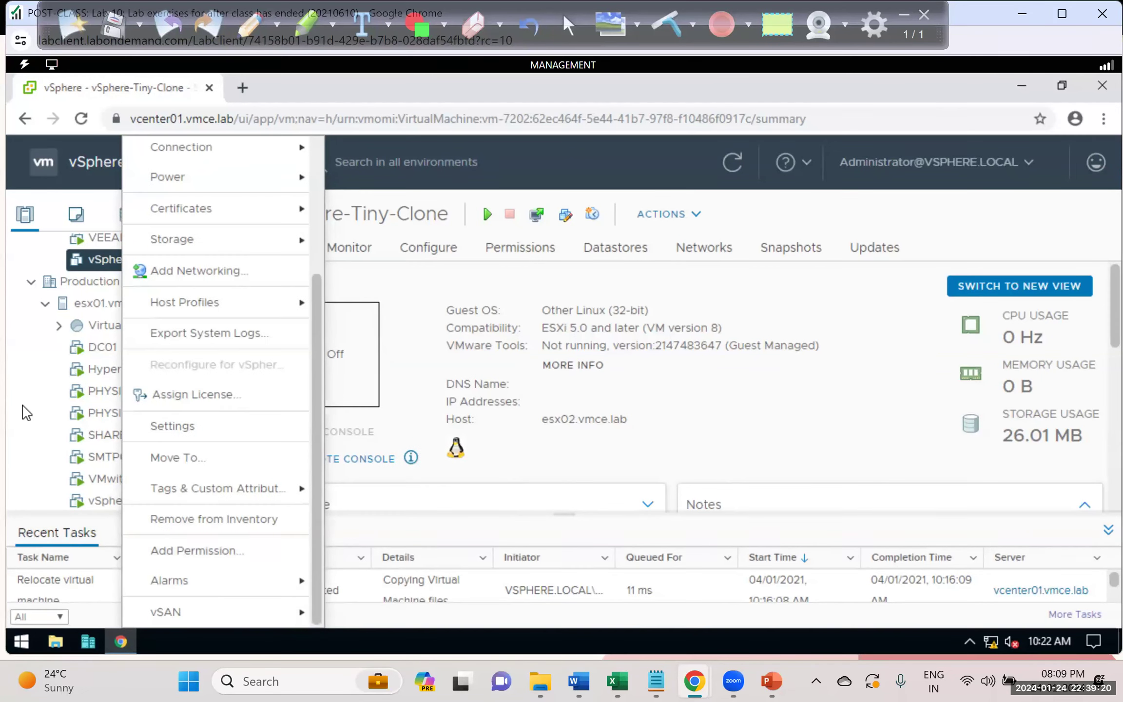
click(26, 365)
scroll(112, 312, up, 3)
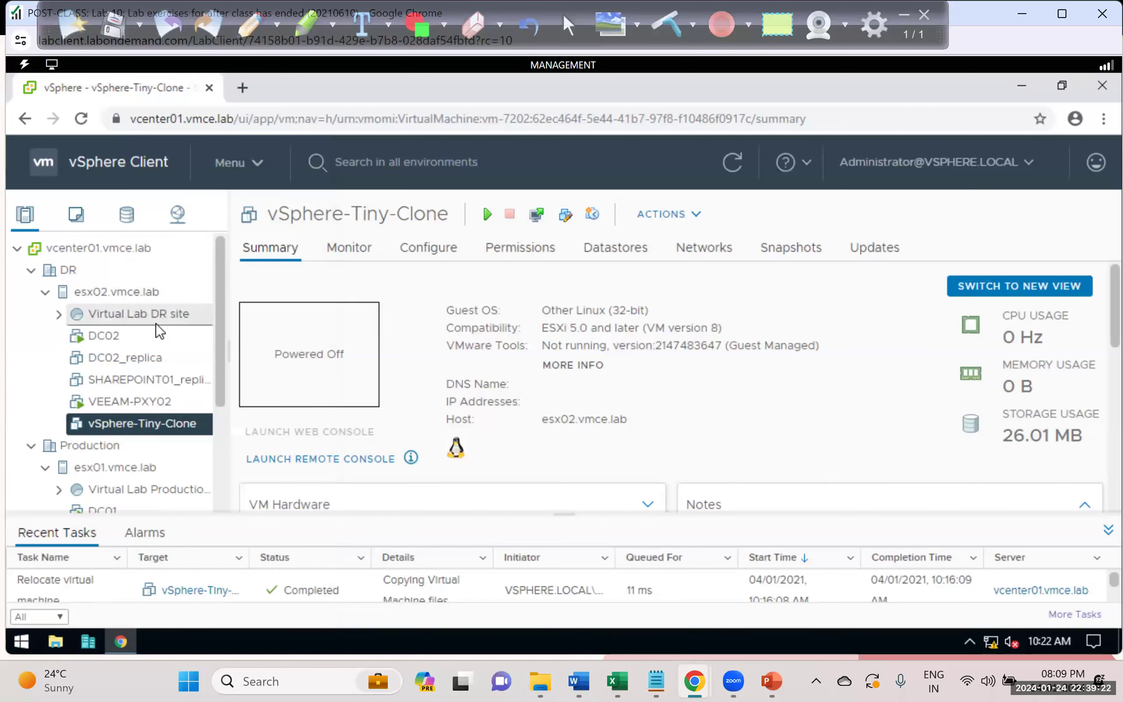
click(699, 220)
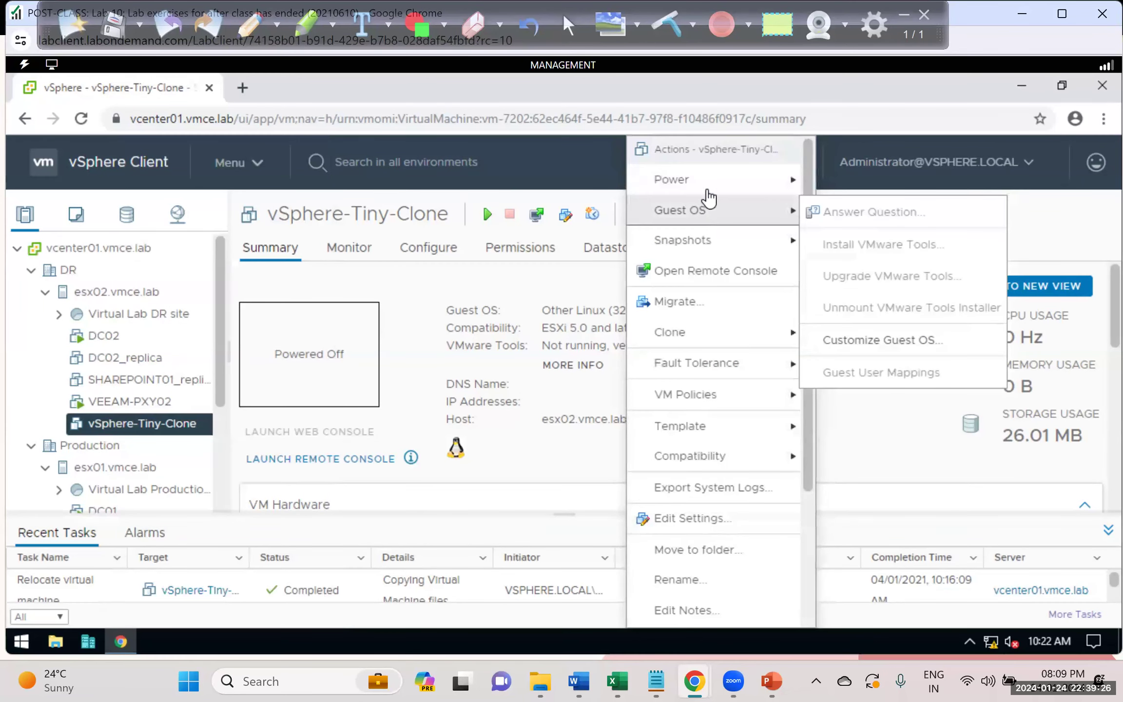
mouse_move(710, 213)
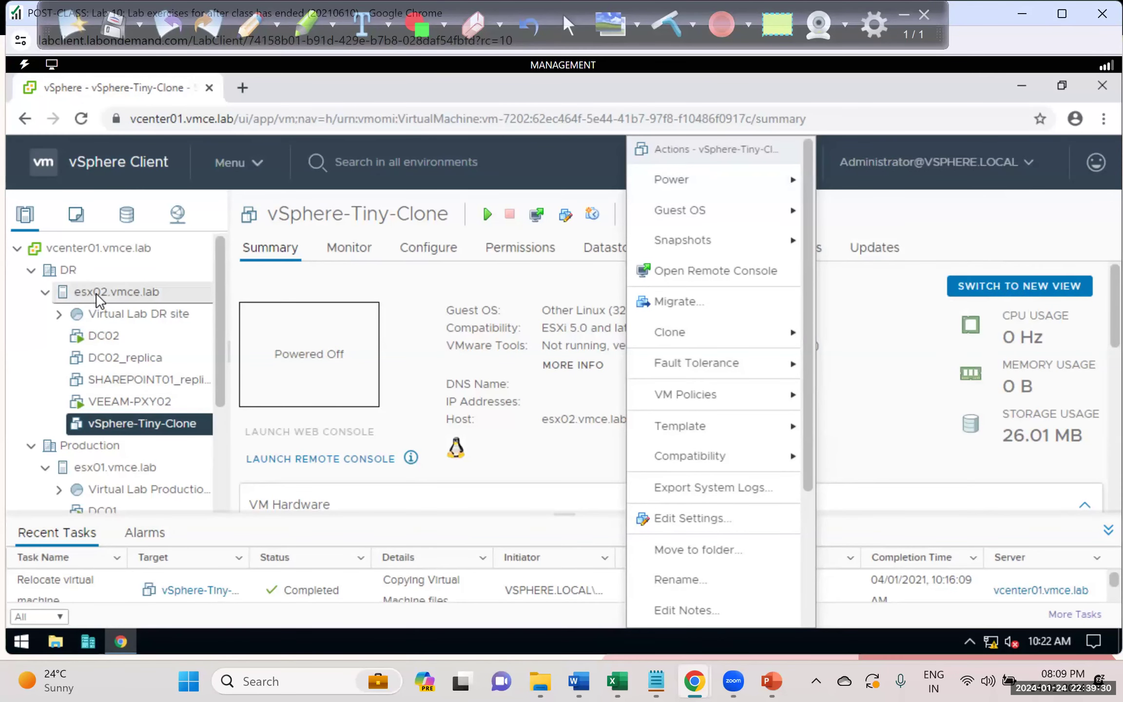
Step: Show the list of clusters in the DR datacenter
click(68, 270)
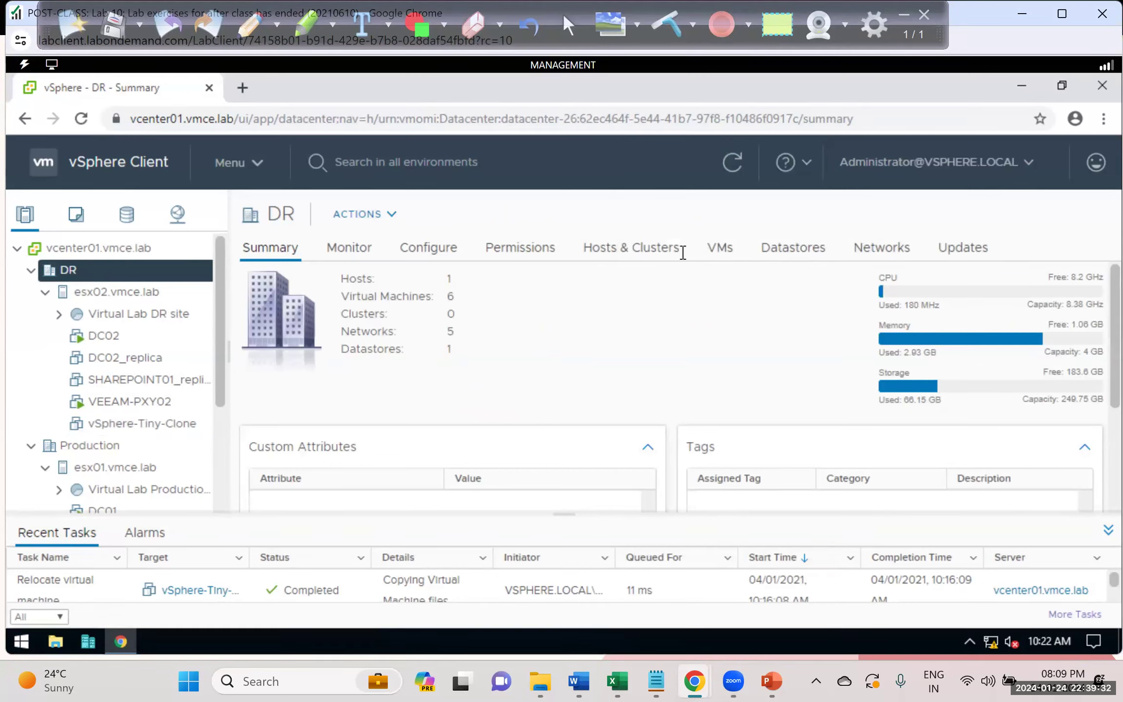
click(675, 264)
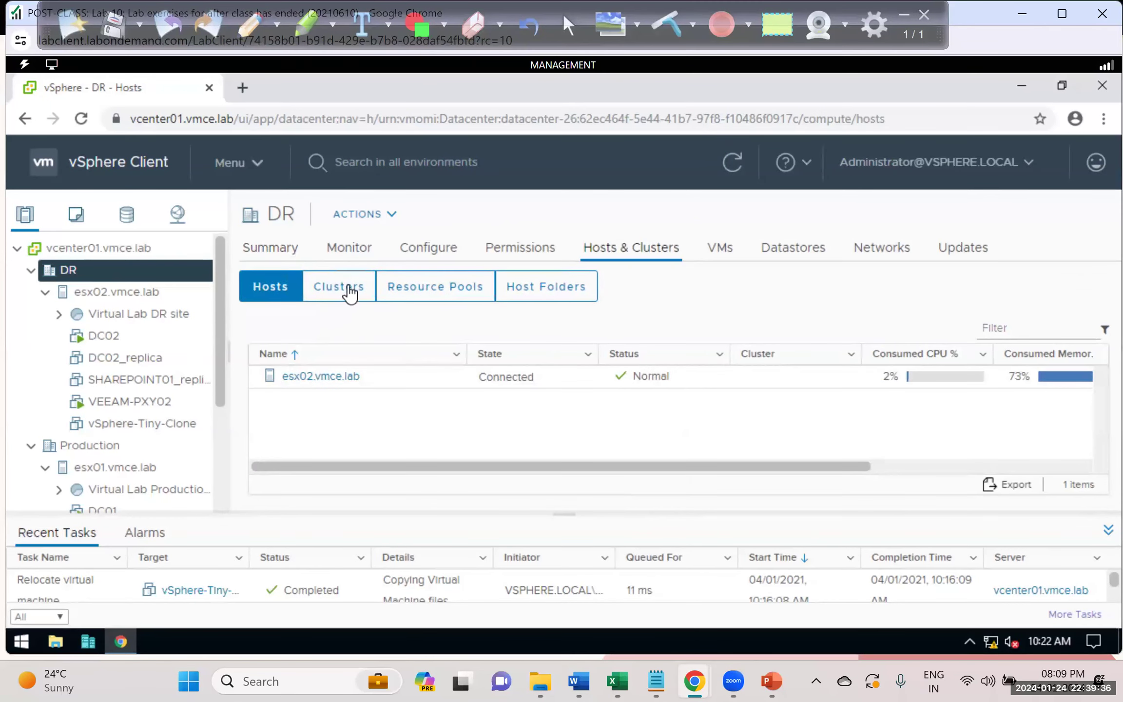
click(348, 290)
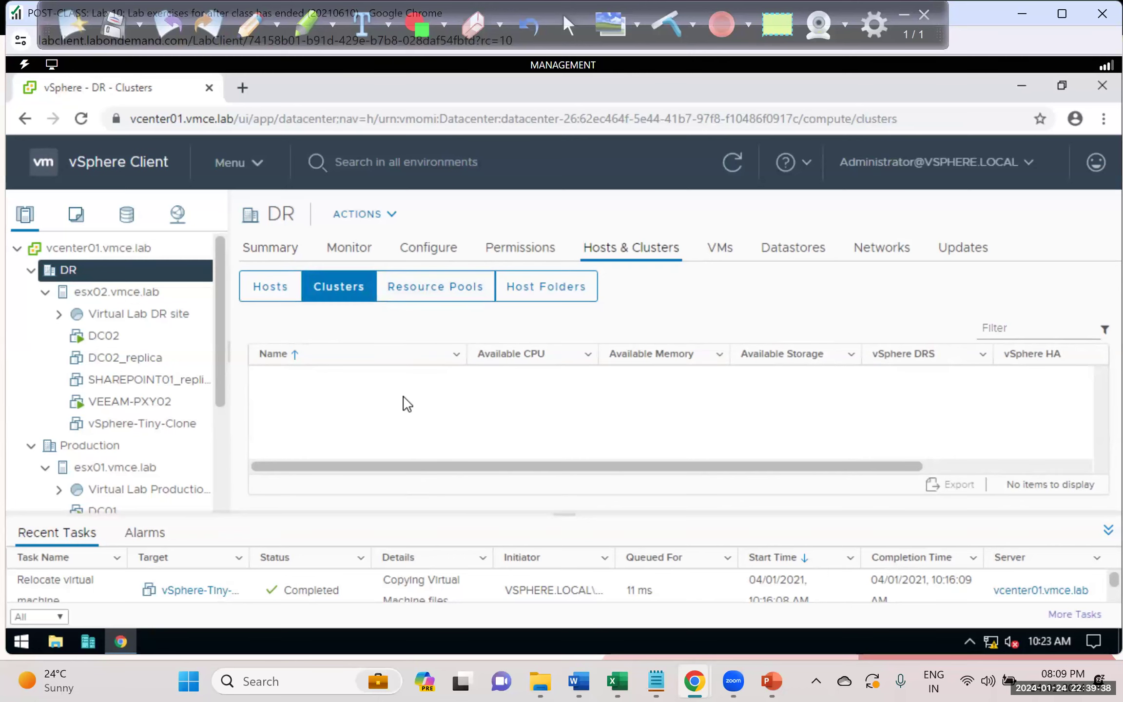
Step: Create a cluster named DRS in the DR datacenter with vSphere DRS enabled
click(390, 217)
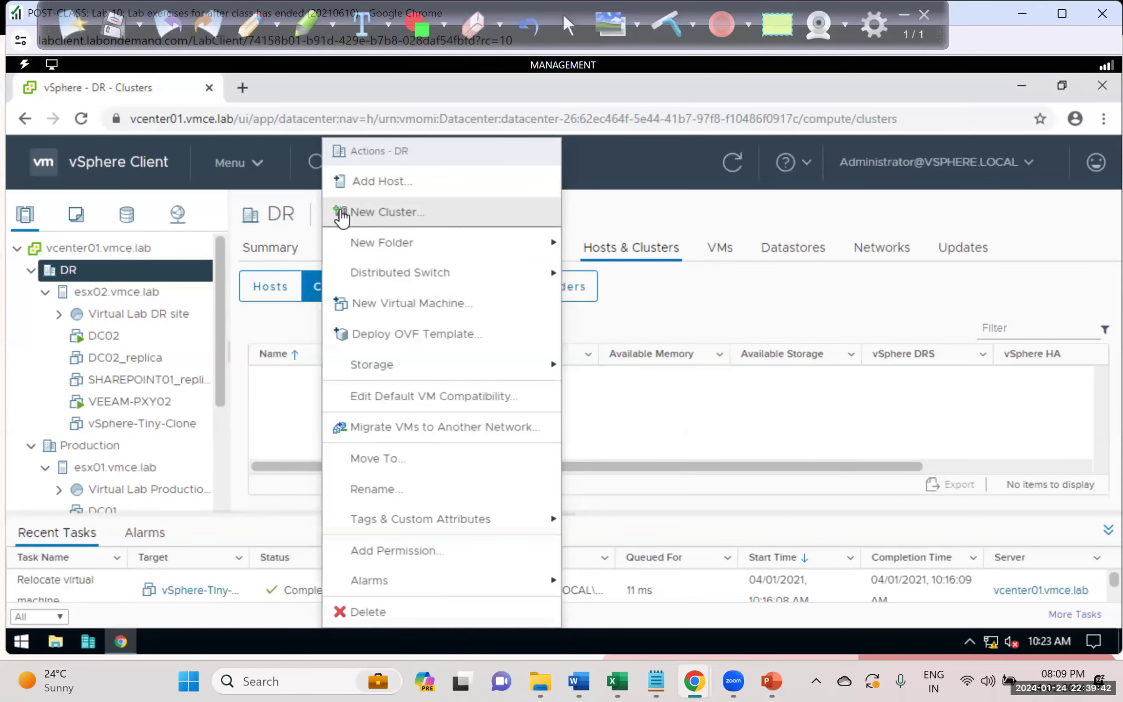
click(393, 215)
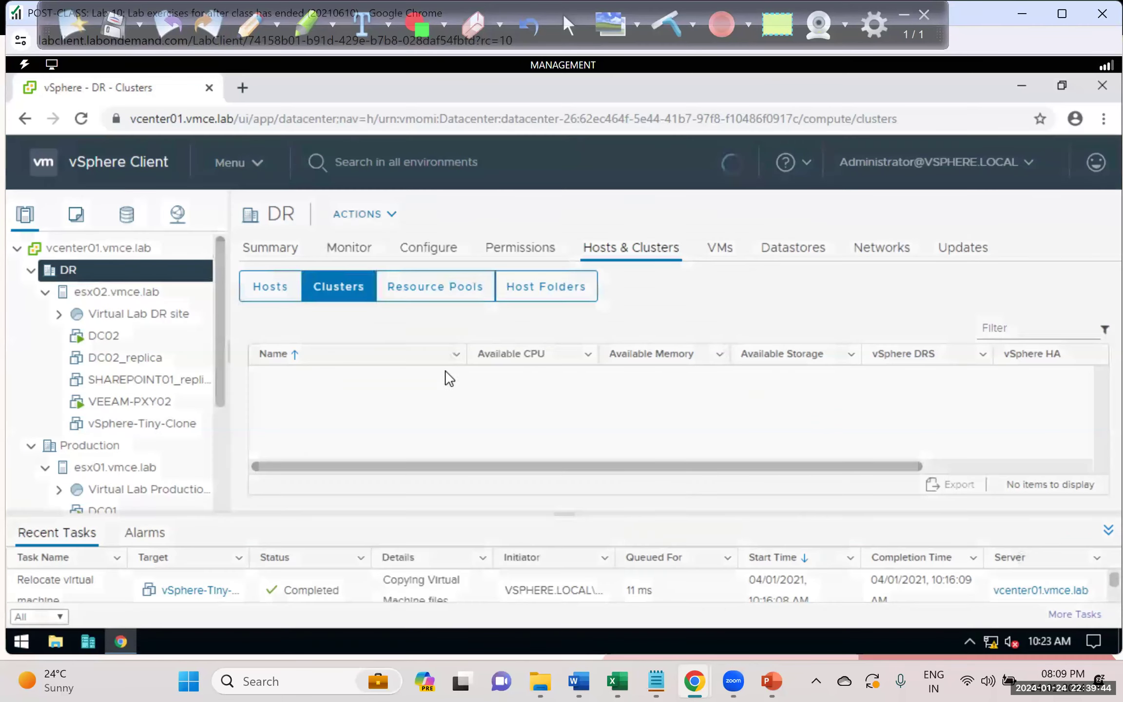
drag(598, 263, 547, 273)
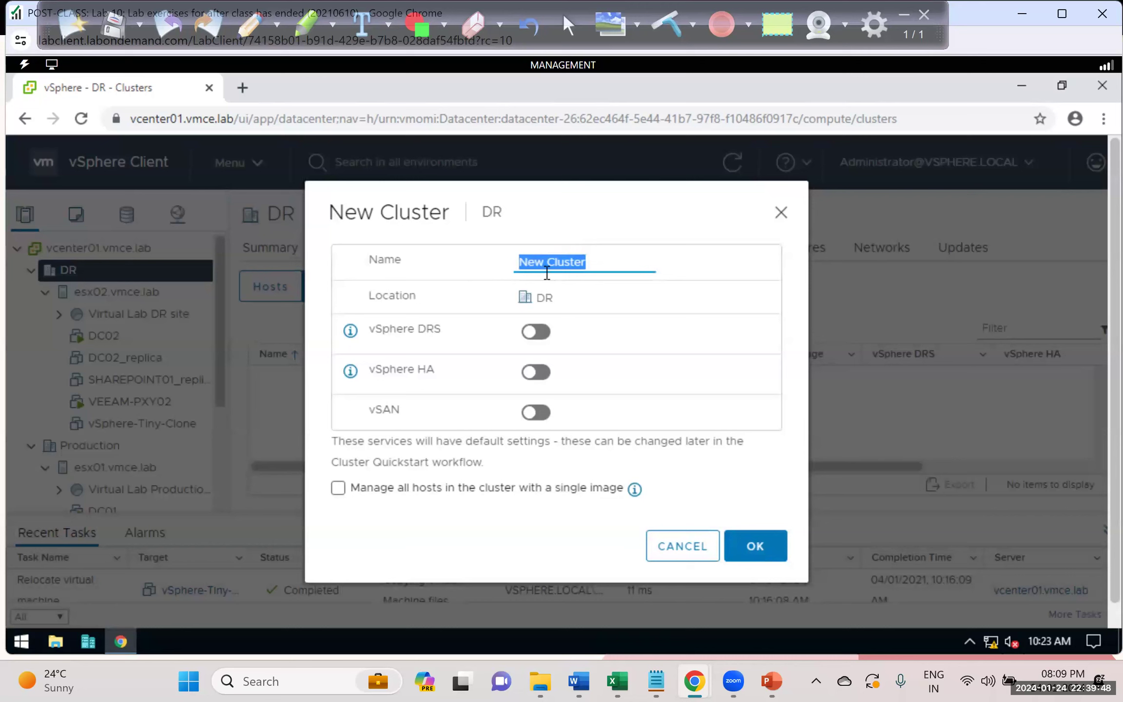
text(DRS)
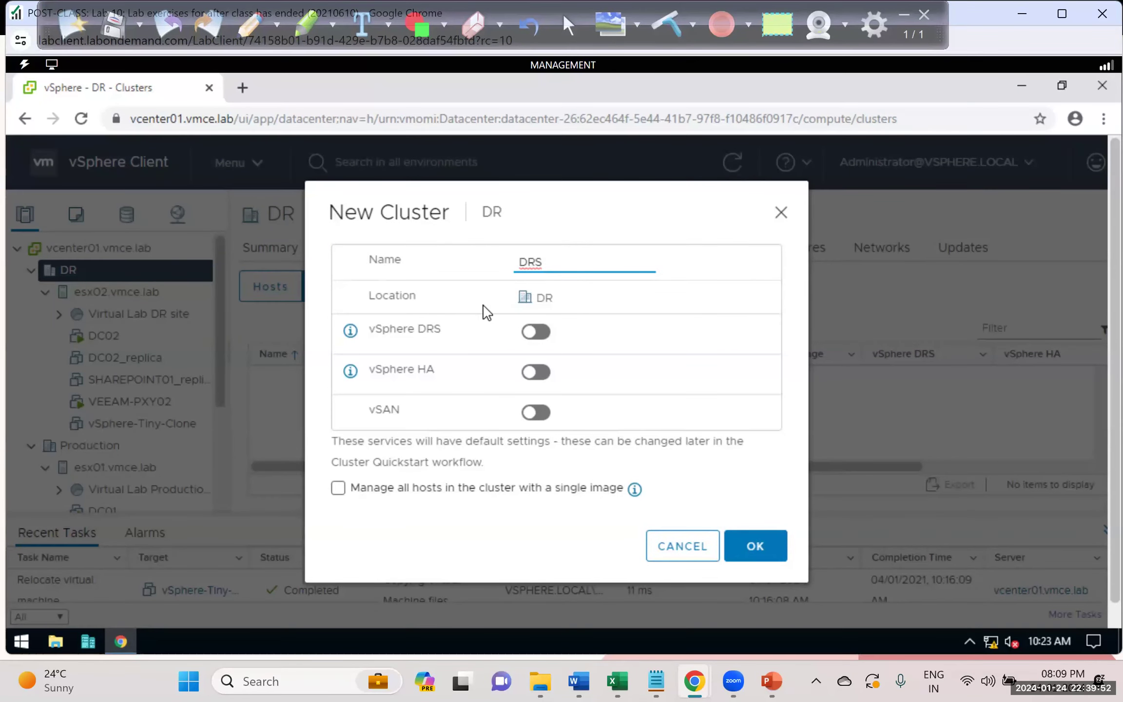
click(540, 332)
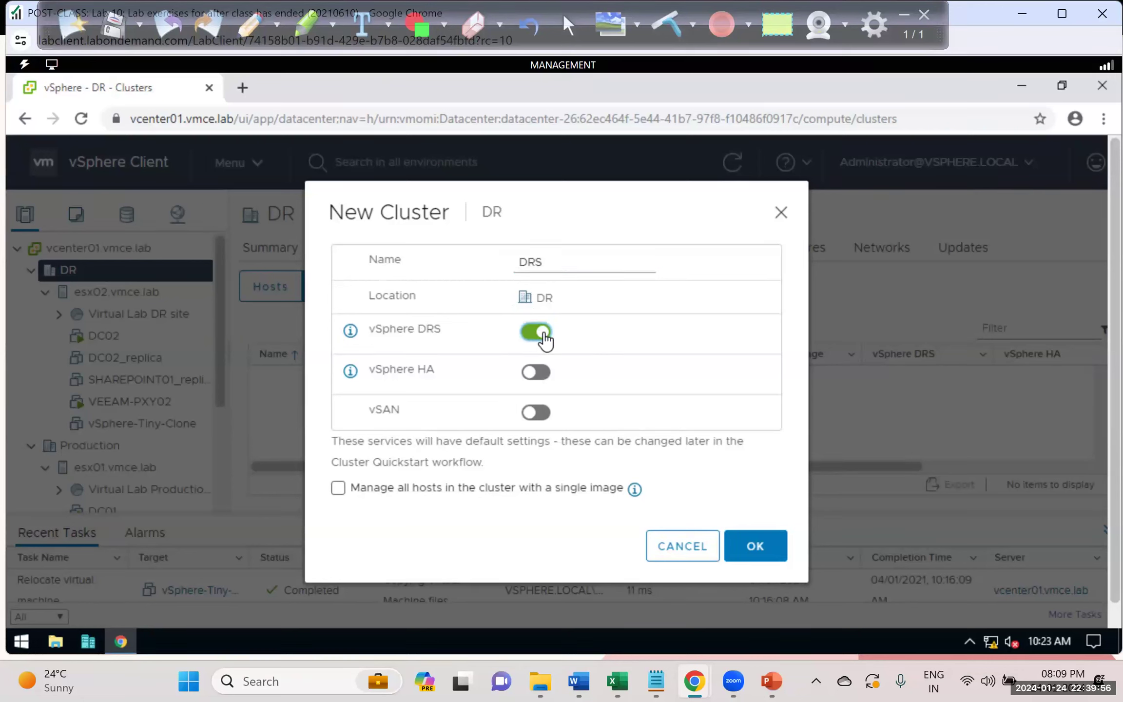
click(745, 557)
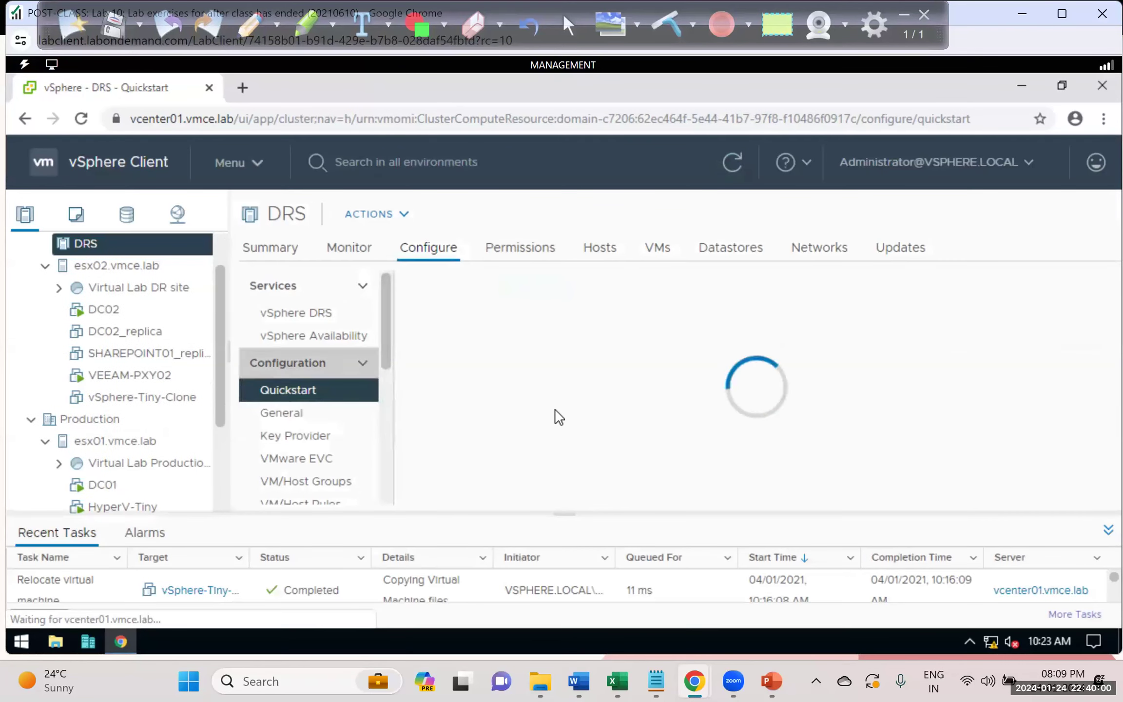
Step: Move host esx02.vmce.lab into the DRS cluster, putting all its virtual machines in the cluster's root resource pool
scroll(113, 358, up, 1)
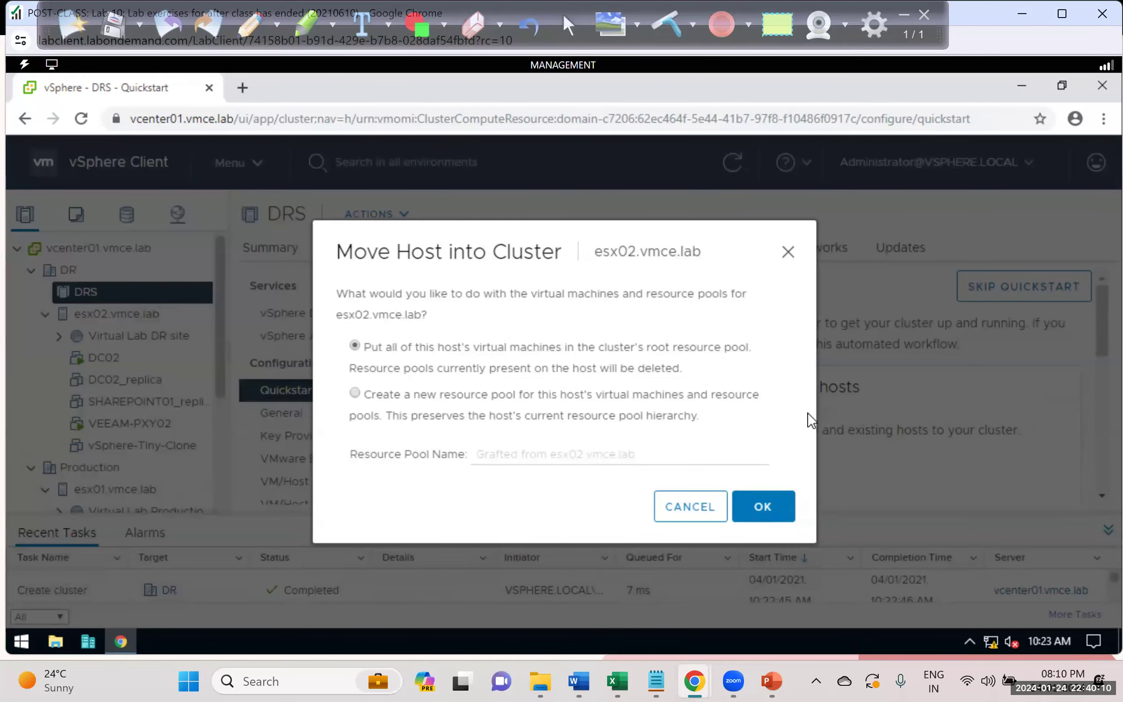
click(763, 507)
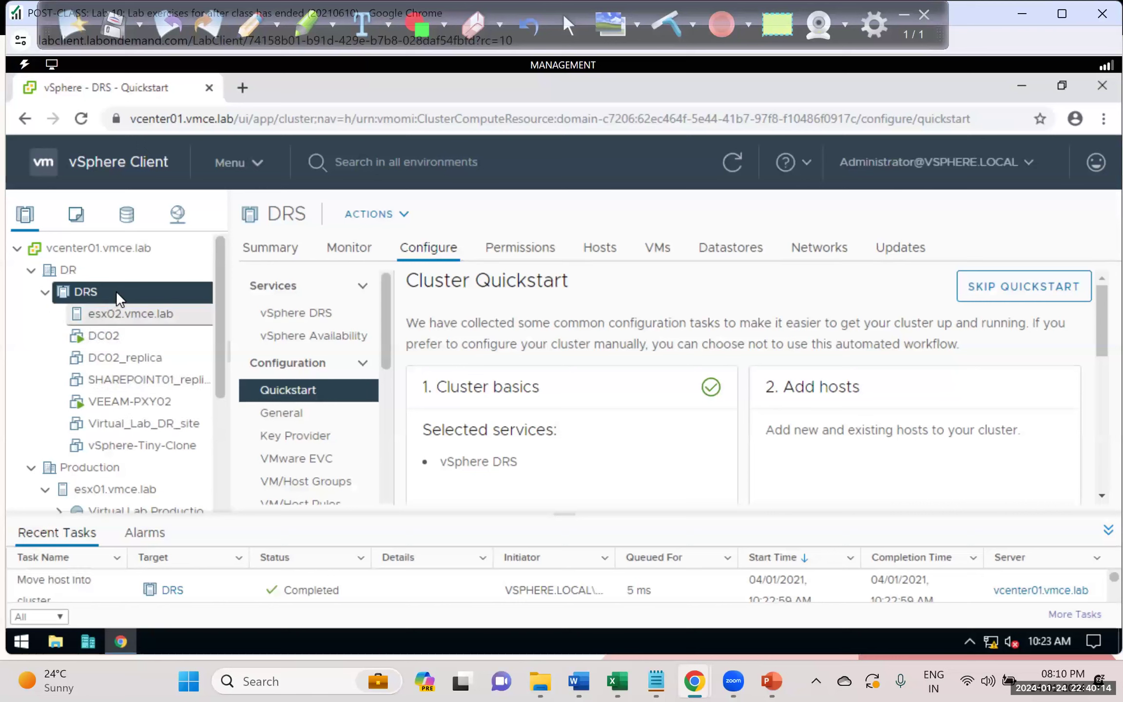
click(45, 292)
click(45, 292)
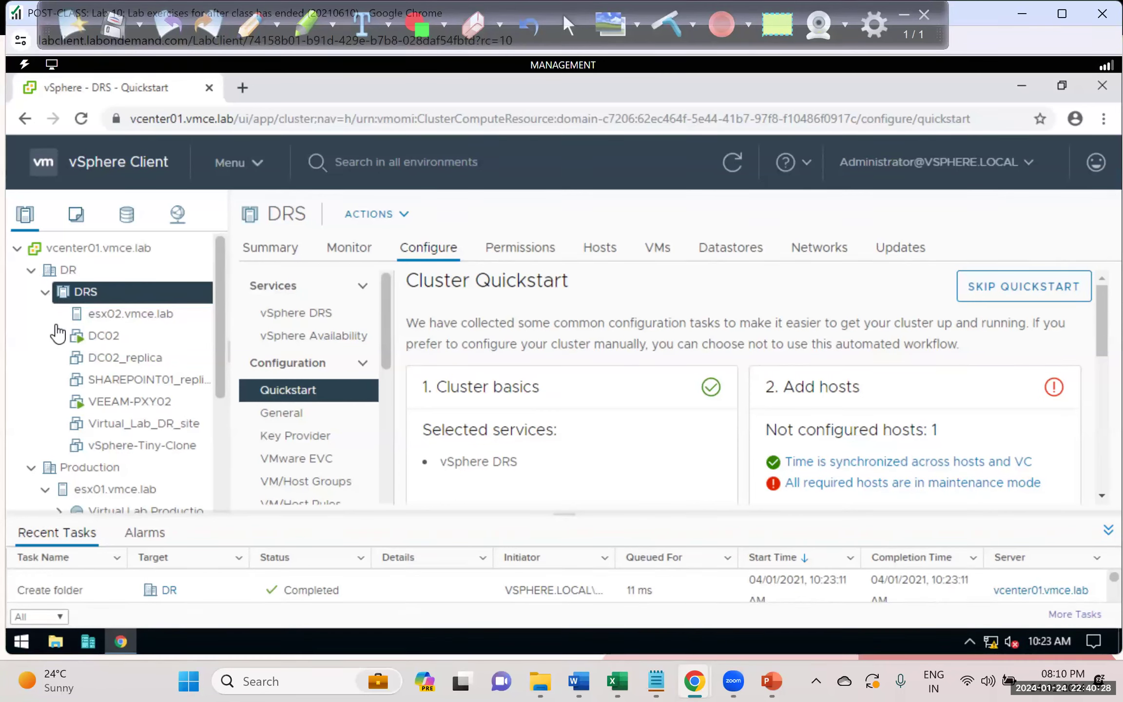
Step: Look over the Production inventory, collapse it, and check the available actions for the DRS cluster
scroll(86, 451, down, 3)
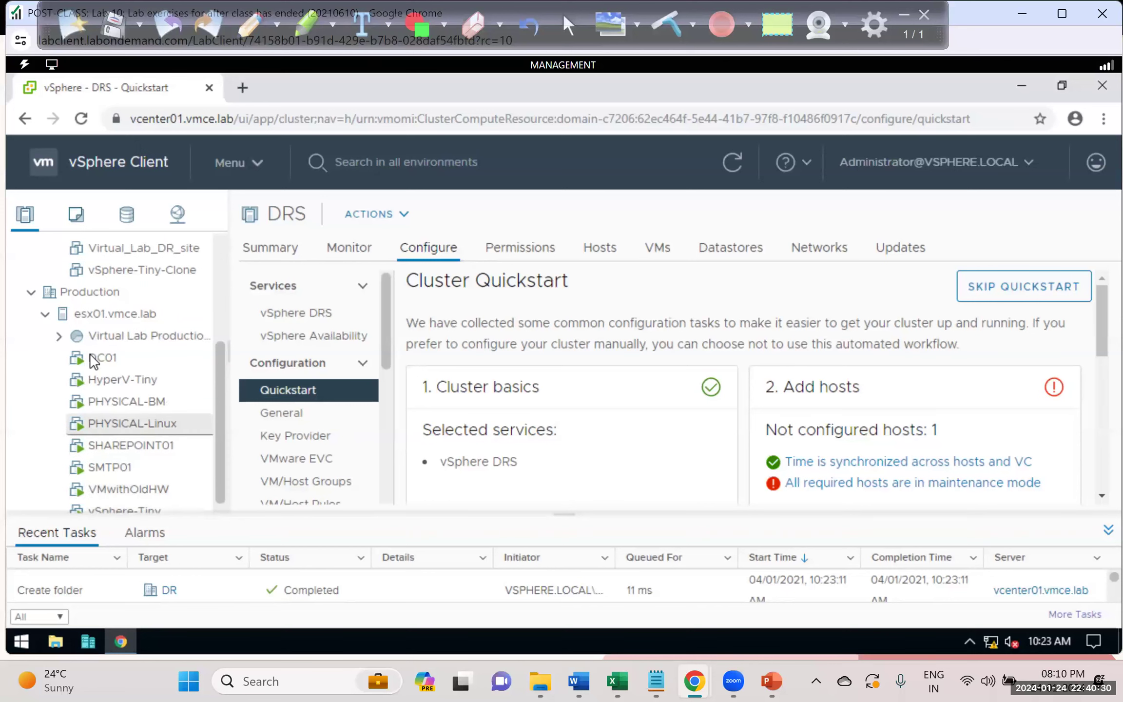
scroll(110, 271, up, 3)
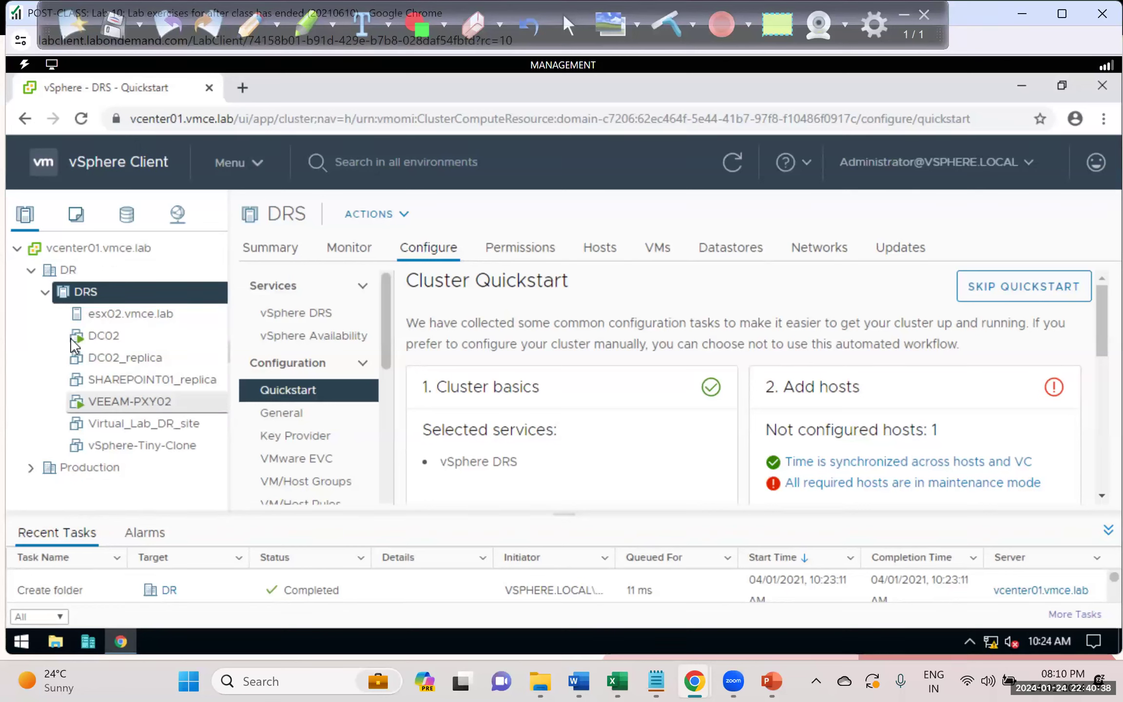
right_click(103, 291)
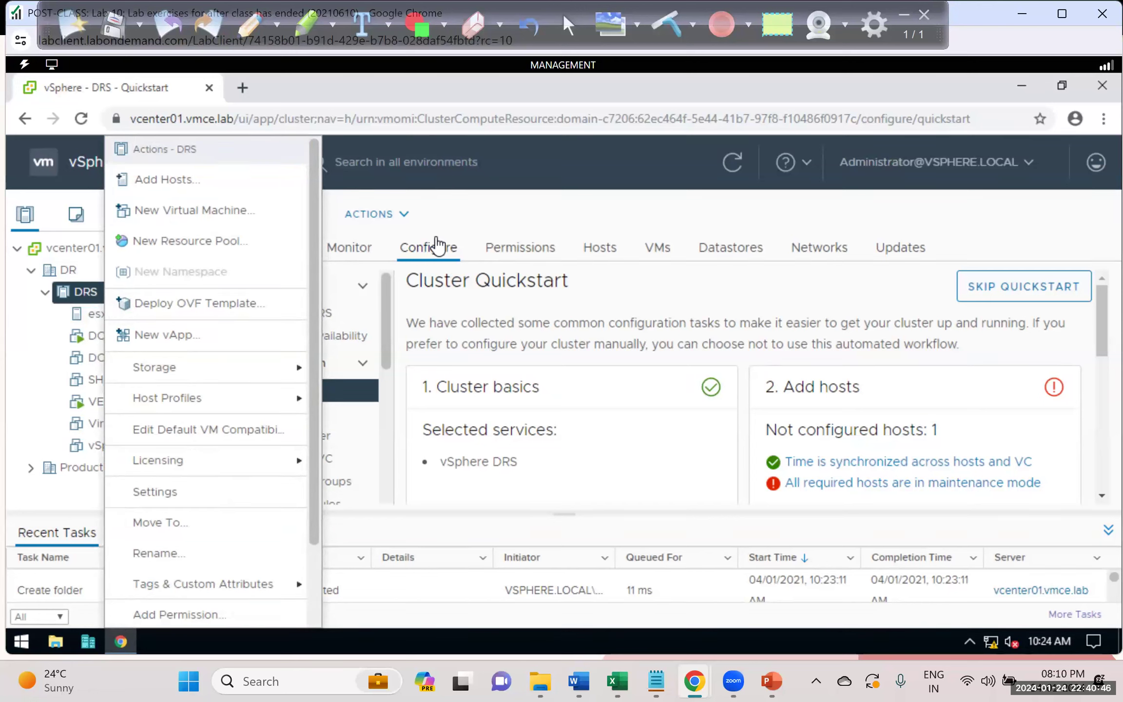
key(Escape)
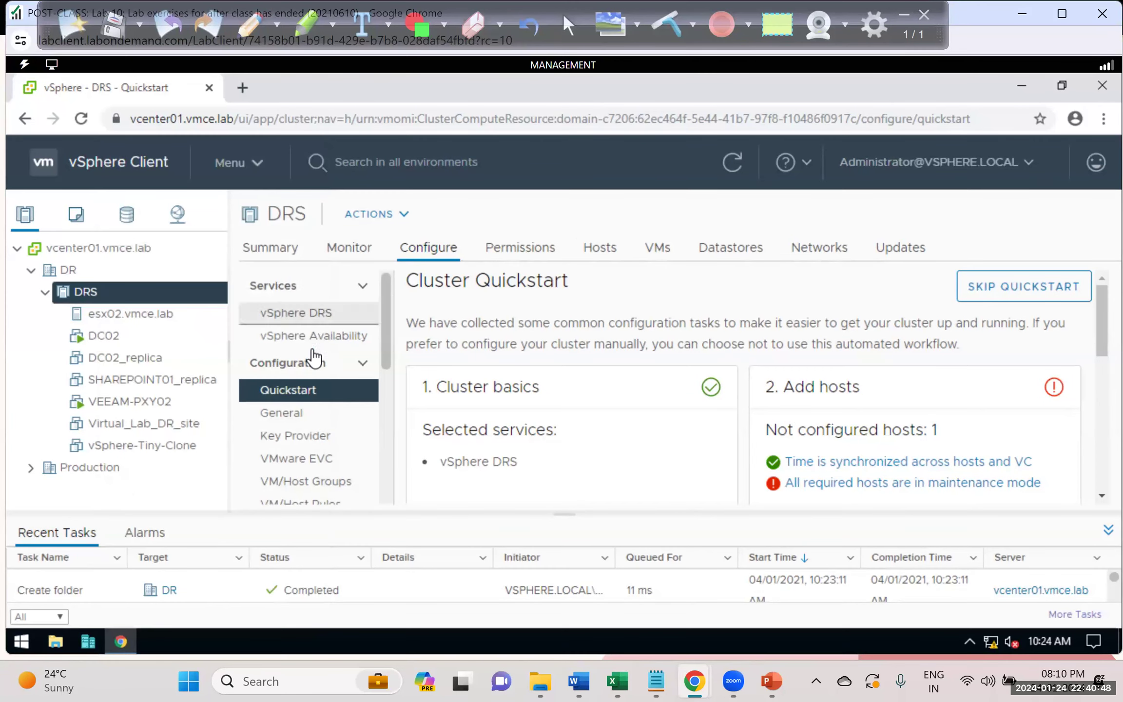
Step: Examine the DRS cluster's vSphere DRS settings, including the automation level, migration threshold and Predictive DRS details
click(307, 316)
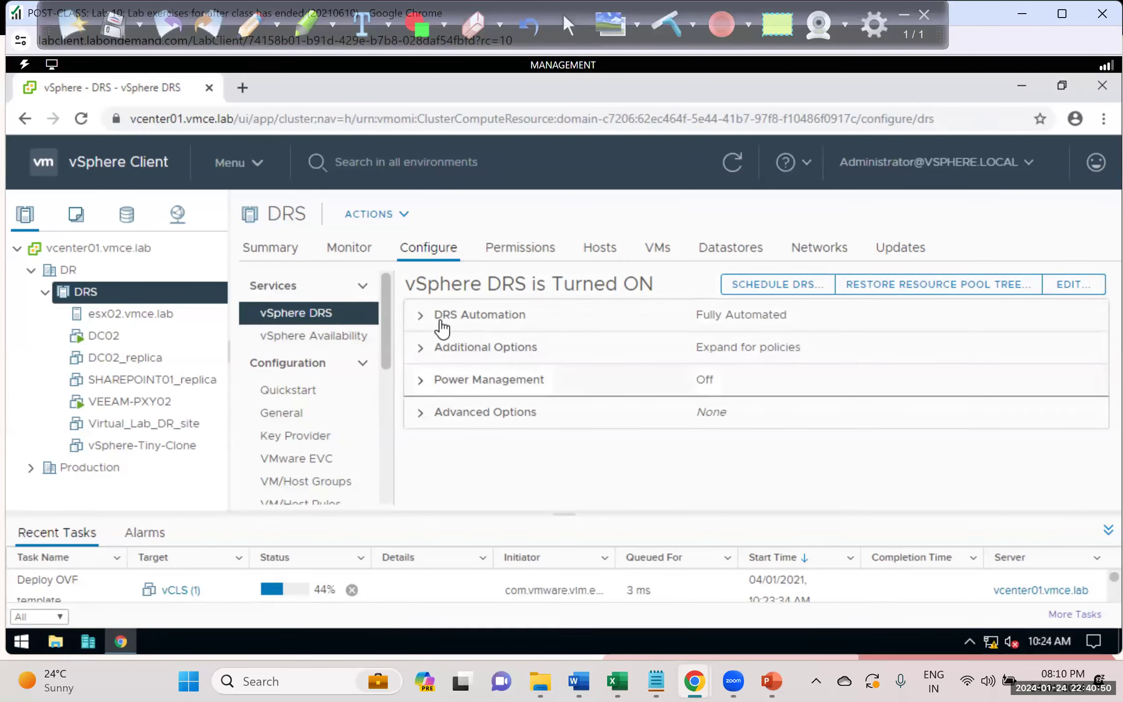
click(427, 318)
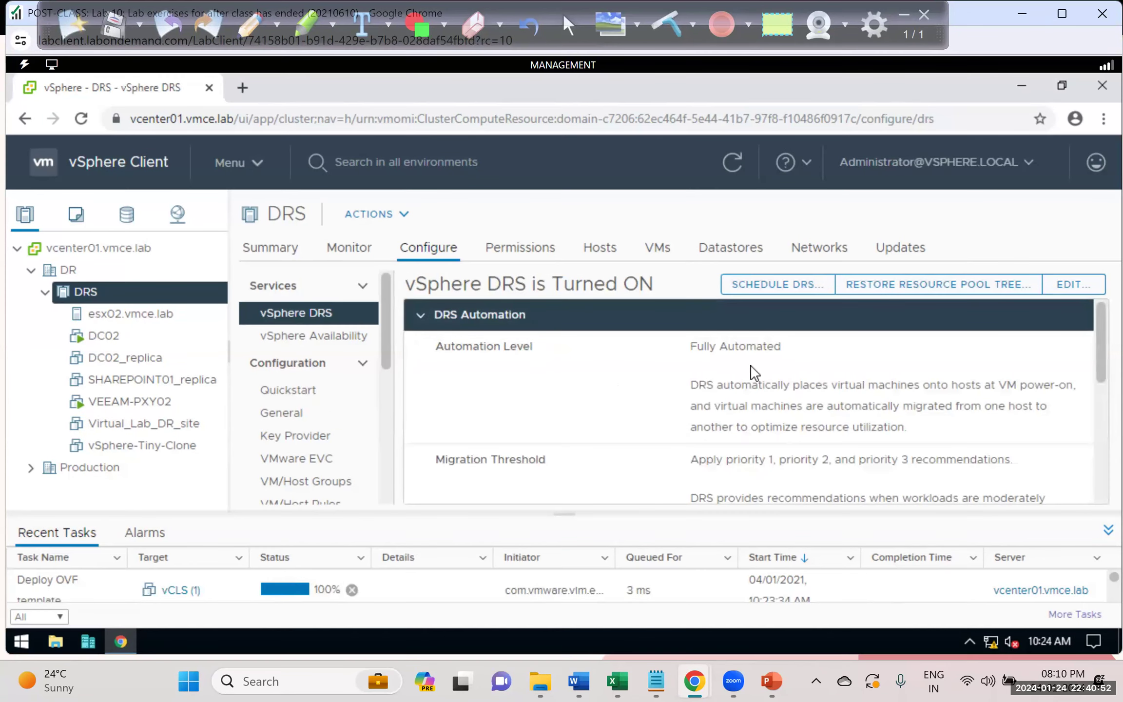
scroll(802, 452, down, 3)
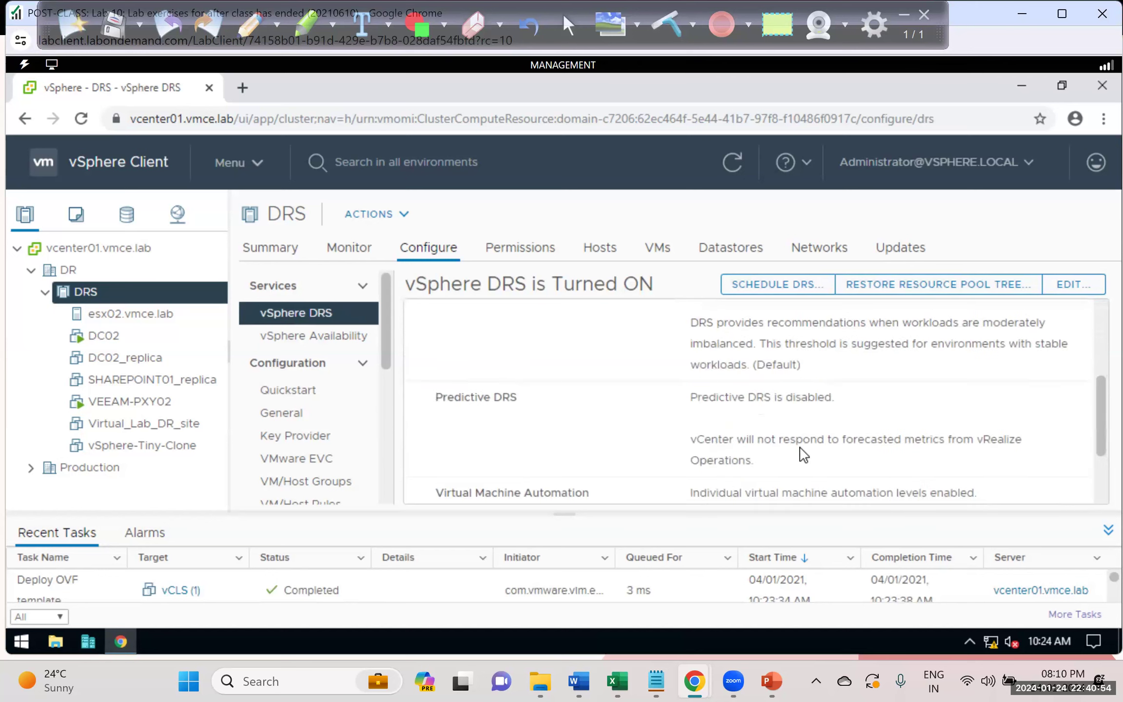
scroll(780, 453, down, 2)
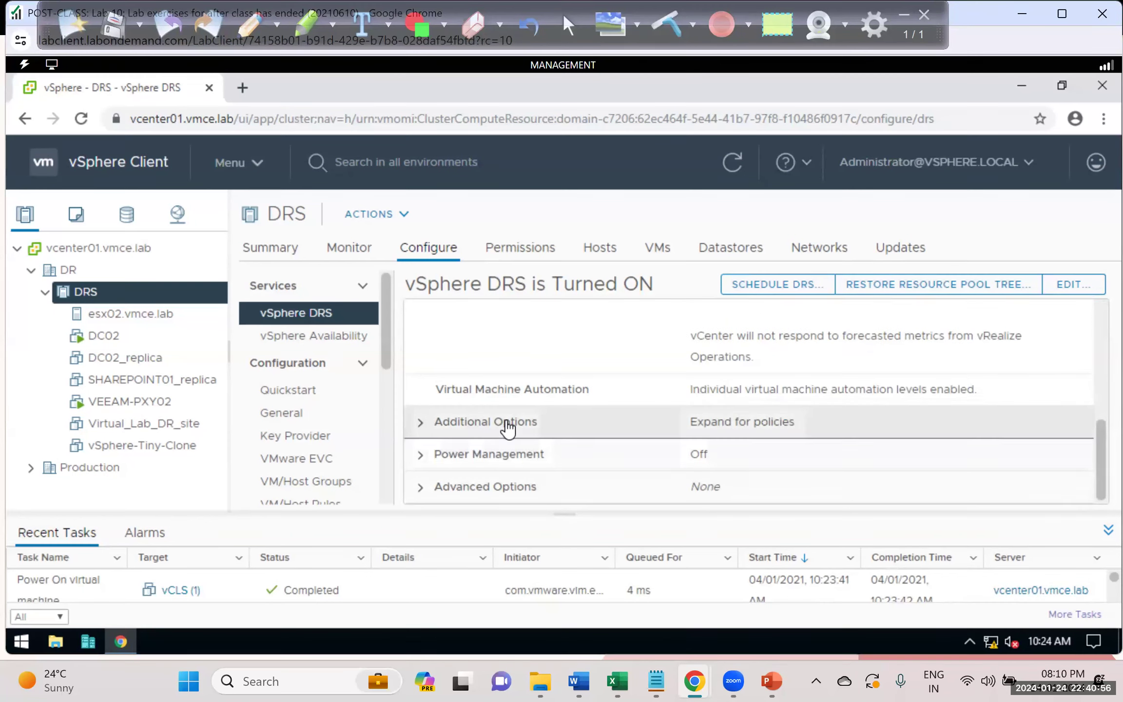
scroll(509, 427, up, 5)
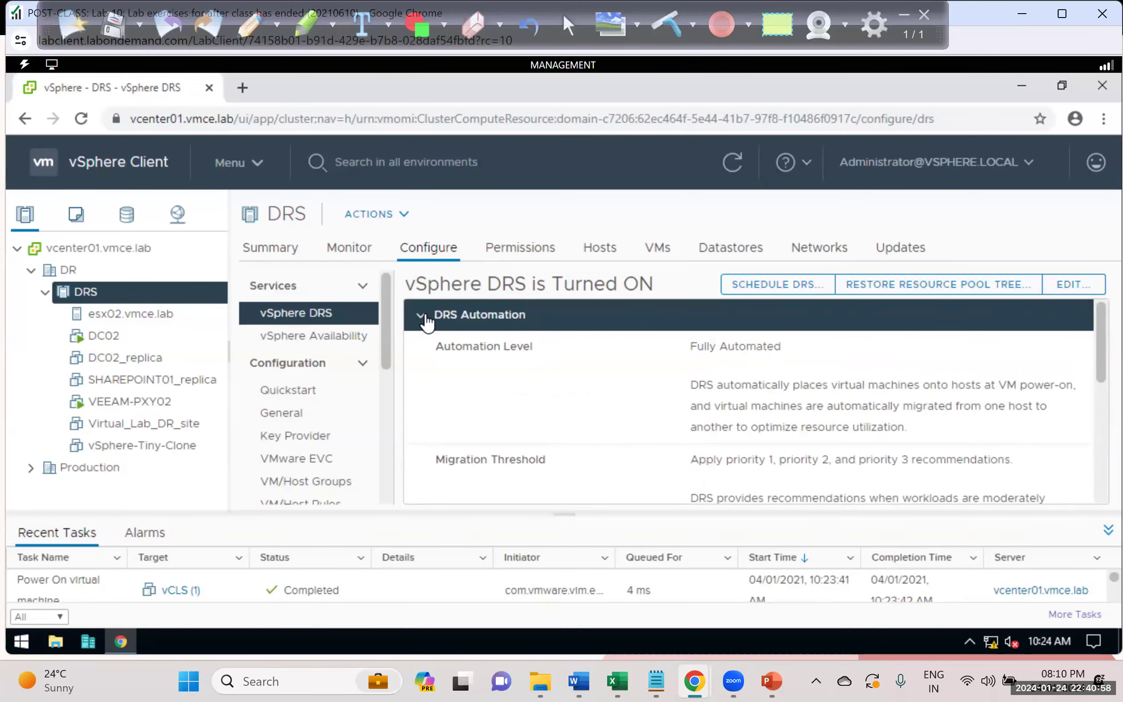
click(421, 316)
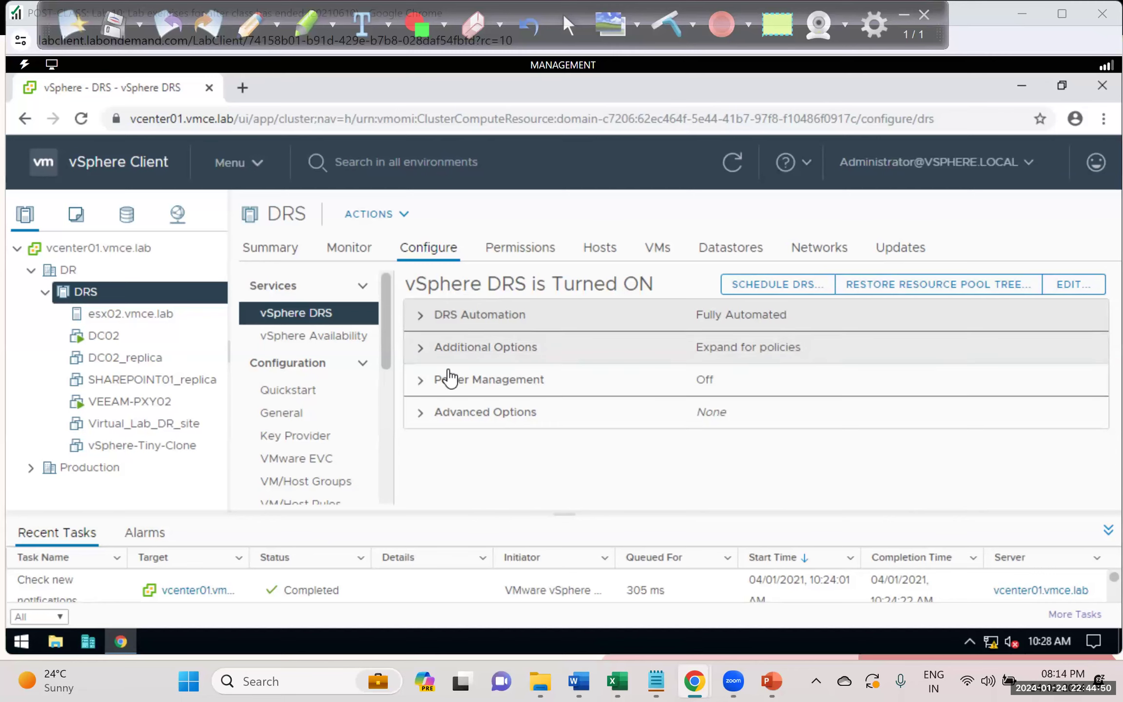
Step: Return to the whiteboard and erase the DRS, RAM and CPU labels, the first host's load figures, and most of the migration curve
key(alt+Tab)
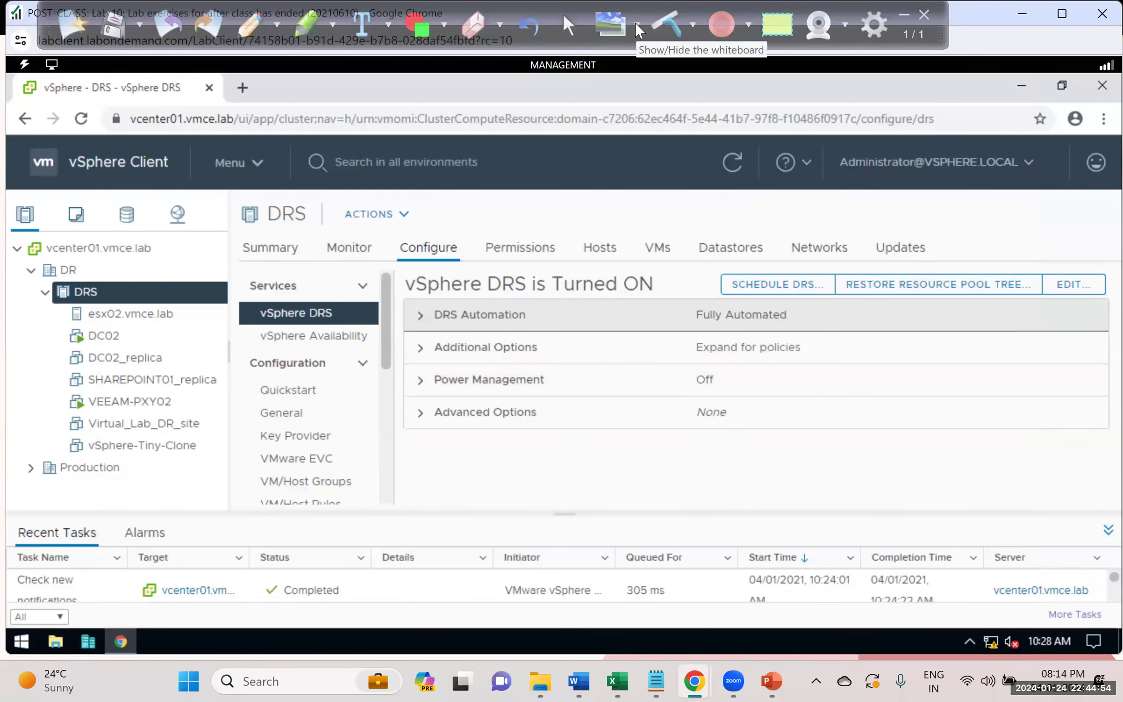
click(635, 24)
click(638, 77)
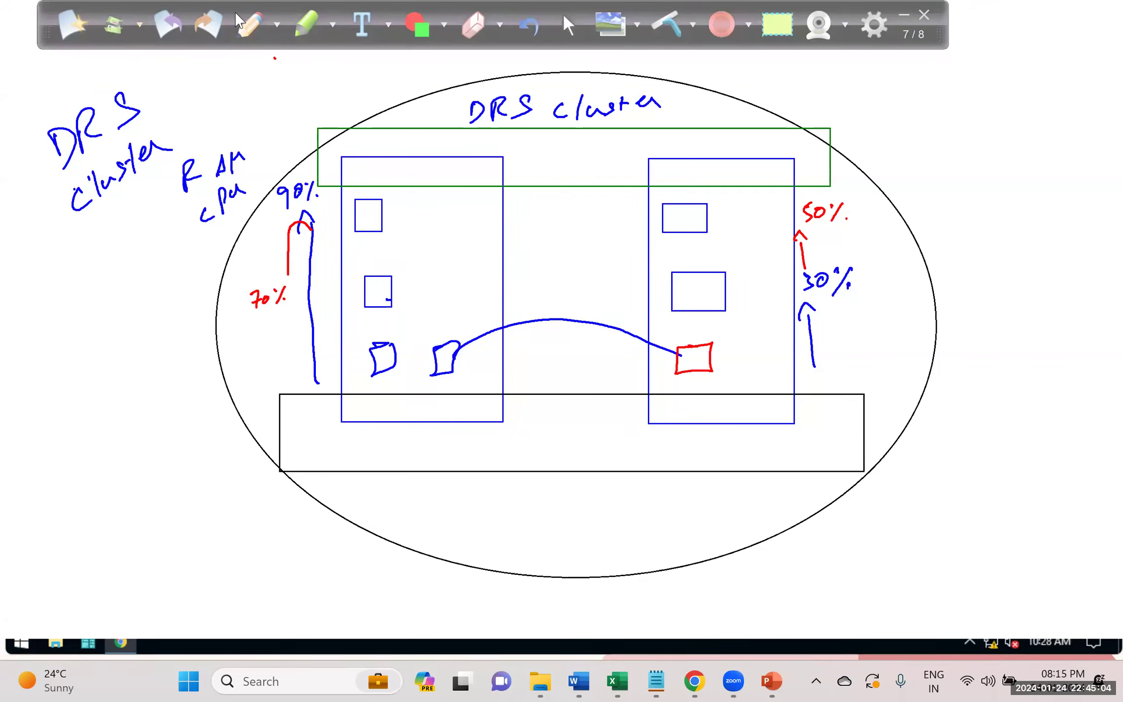
click(473, 23)
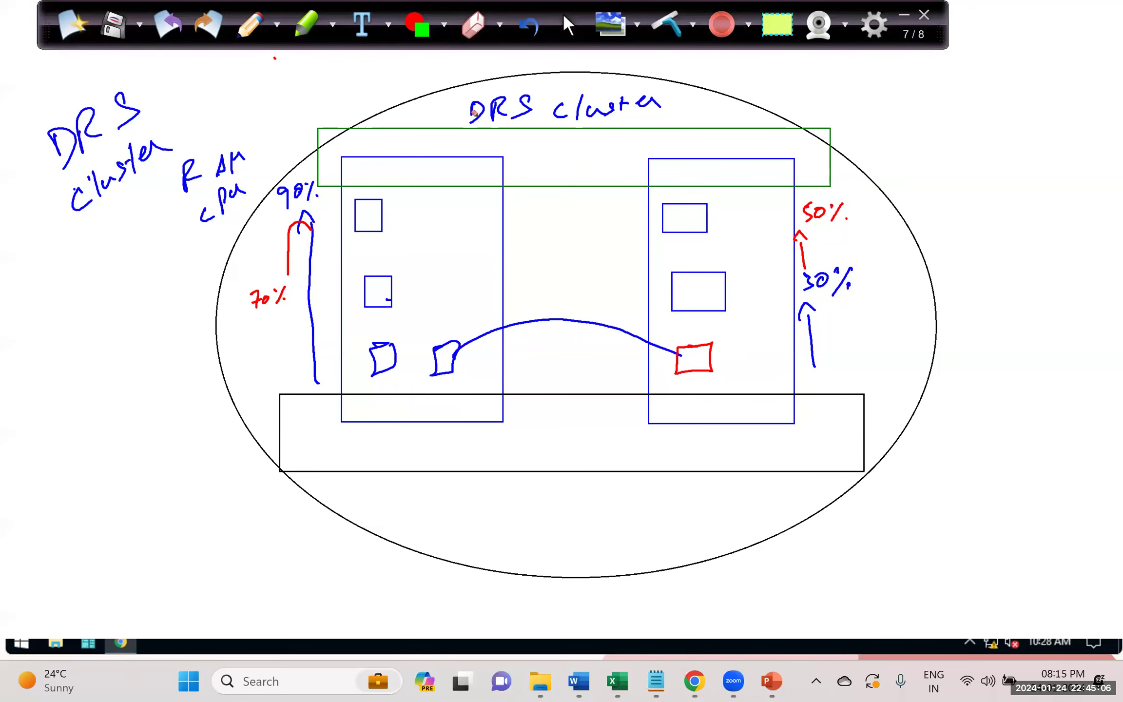
mouse_move(490, 114)
mouse_down()
mouse_move(512, 101)
mouse_move(649, 99)
mouse_move(554, 115)
mouse_move(651, 112)
mouse_up()
mouse_move(295, 197)
mouse_down()
mouse_move(280, 236)
mouse_move(318, 221)
mouse_move(294, 192)
mouse_move(263, 298)
mouse_move(302, 247)
mouse_move(307, 359)
mouse_move(309, 333)
mouse_up()
mouse_move(43, 171)
mouse_down()
mouse_move(98, 131)
mouse_move(170, 159)
mouse_move(88, 118)
mouse_move(107, 98)
mouse_move(115, 162)
mouse_move(239, 195)
mouse_move(104, 109)
mouse_move(194, 178)
mouse_move(205, 219)
mouse_move(186, 229)
mouse_up()
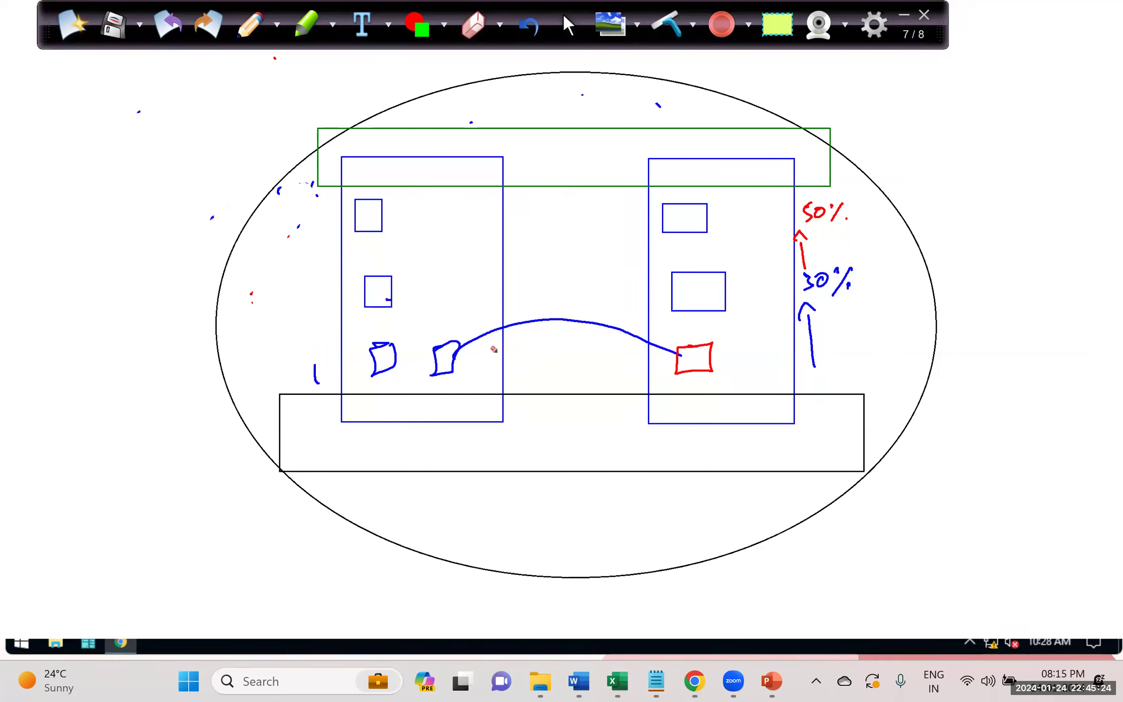
mouse_move(481, 343)
mouse_down()
mouse_move(469, 338)
mouse_move(523, 324)
mouse_move(642, 341)
mouse_up()
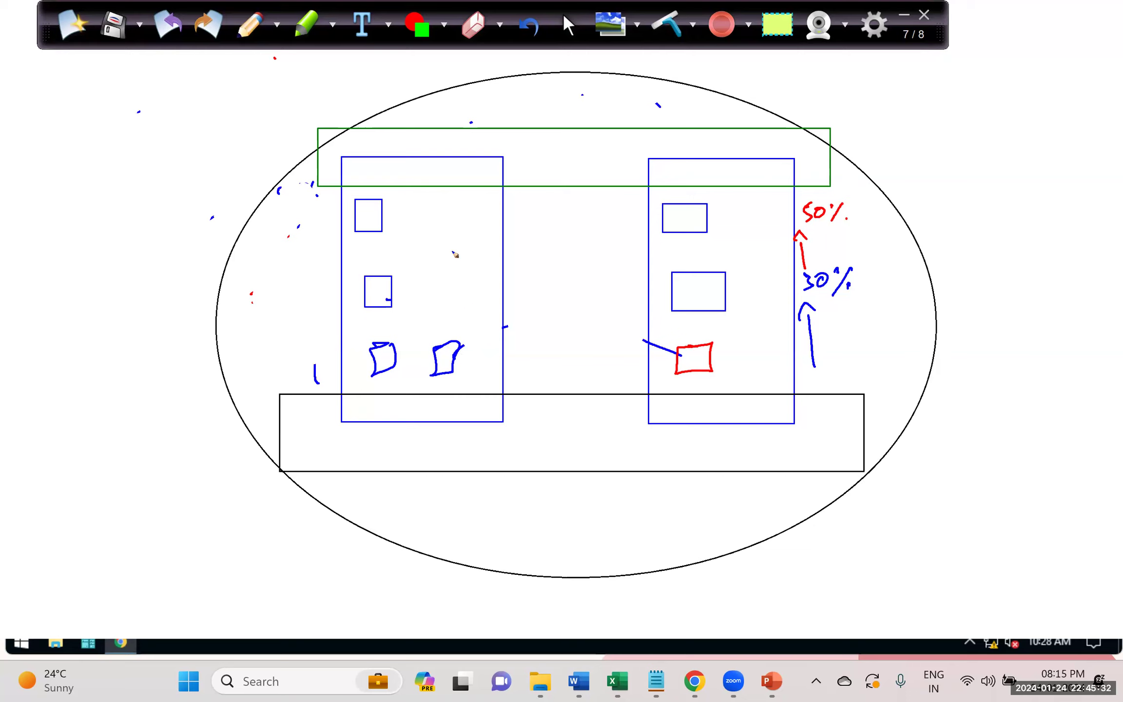
Step: Mark the first host and each of its four VMs as failed with blue crosses
mouse_move(325, 253)
mouse_down()
mouse_move(304, 280)
mouse_move(330, 283)
mouse_up()
drag(388, 211, 392, 219)
drag(397, 209, 389, 225)
drag(397, 299, 405, 288)
drag(403, 291, 408, 301)
drag(401, 355, 470, 371)
Step: Draw a blue curve from the first host's lower VM into the storage box and add a row of four small circles there
drag(384, 380, 443, 458)
mouse_move(467, 454)
mouse_down()
mouse_move(457, 466)
mouse_move(477, 466)
mouse_up()
drag(487, 456, 481, 466)
drag(502, 457, 503, 457)
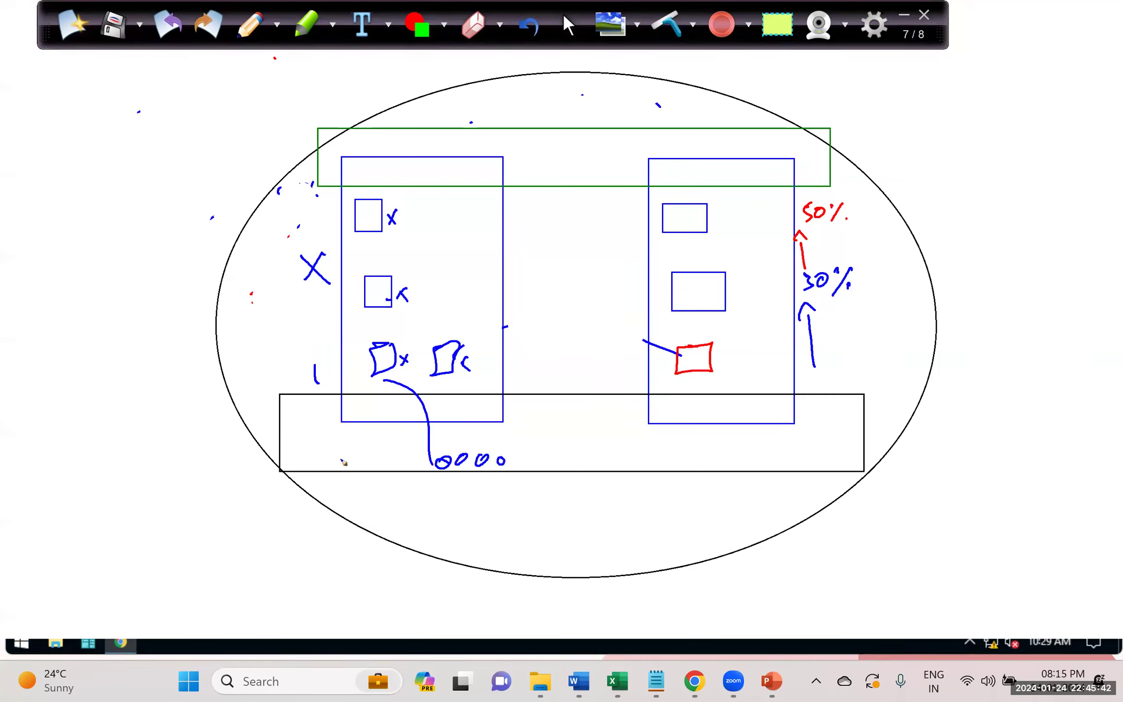